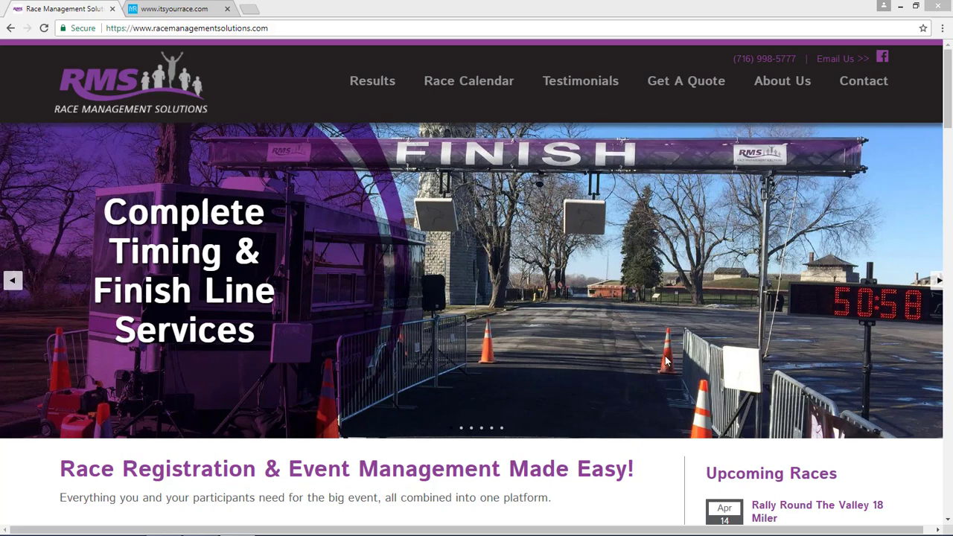
# Switch to the ITS YOUR RACE tab and go to Manage Events under My Account.
pyautogui.moveTo(948, 90); pyautogui.dragTo(947, 137)
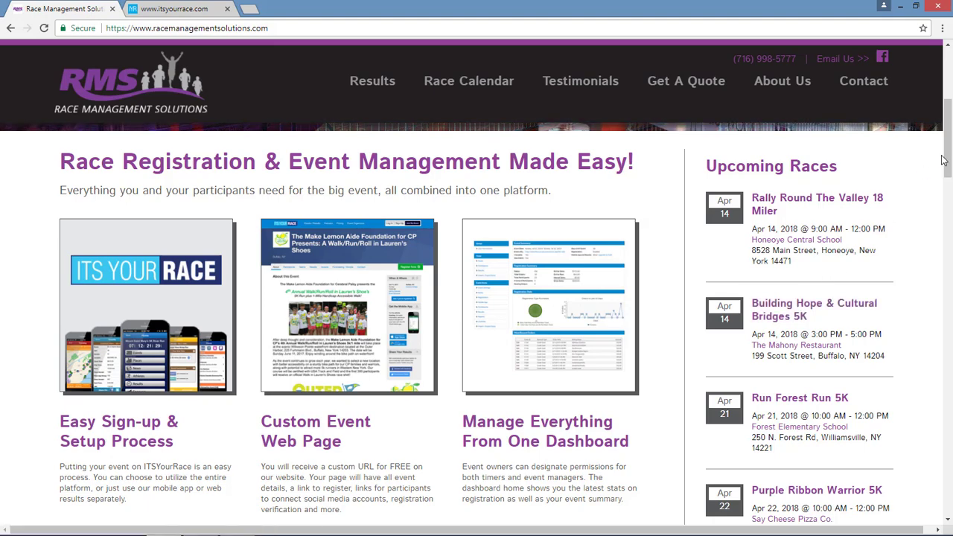
pyautogui.moveTo(949, 162); pyautogui.dragTo(949, 222)
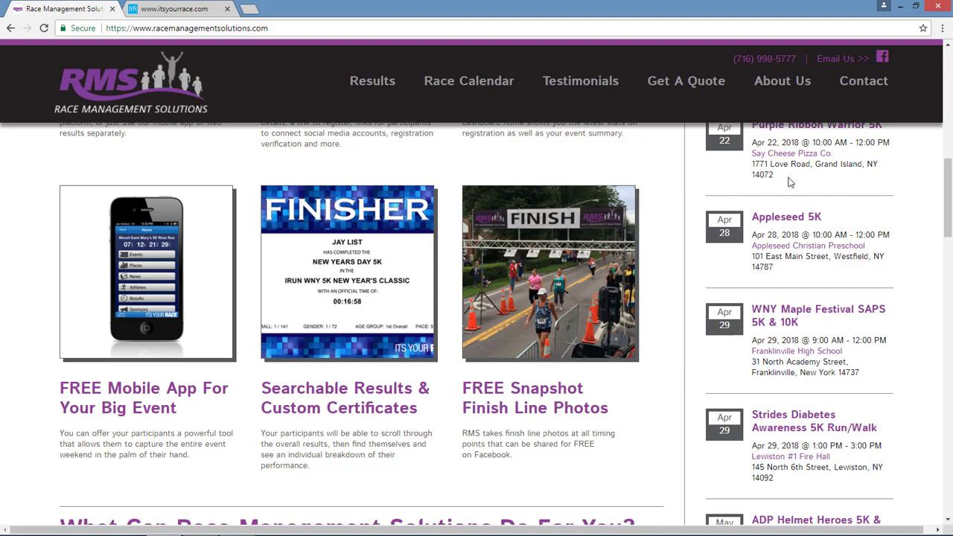
pyautogui.moveTo(950, 210); pyautogui.dragTo(951, 108)
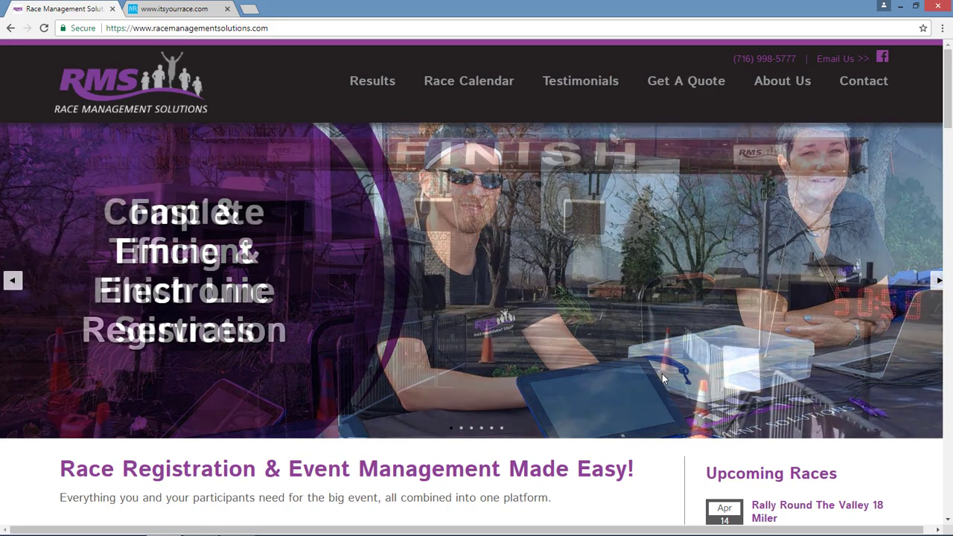
pyautogui.click(208, 8)
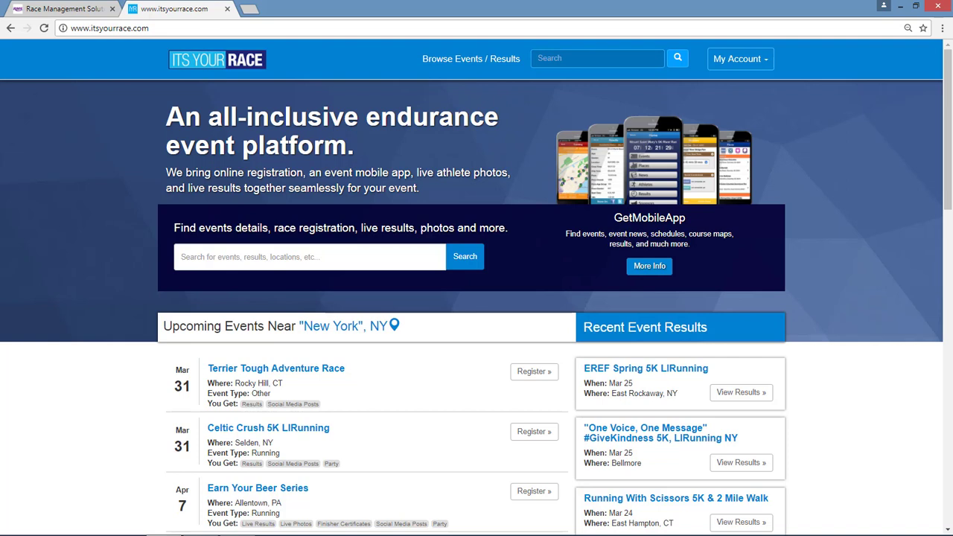
pyautogui.click(741, 62)
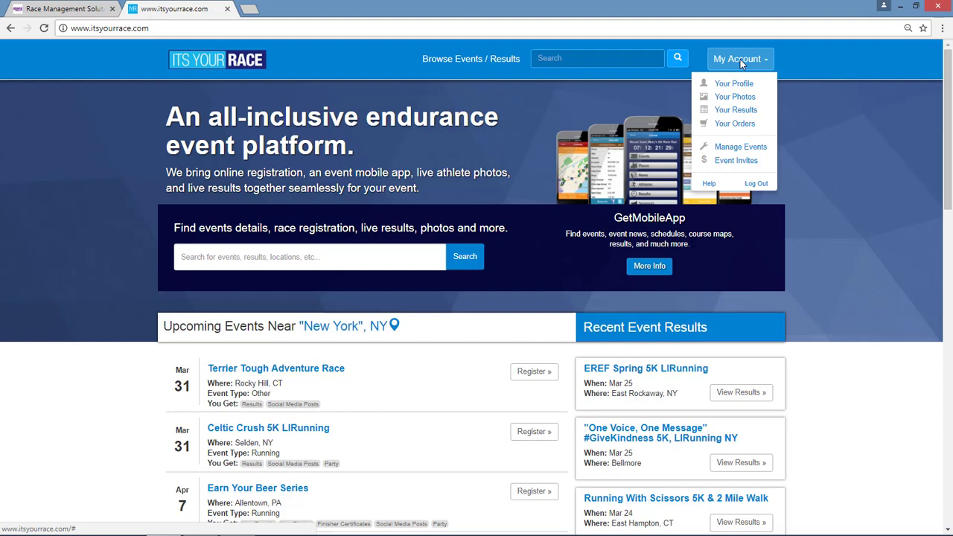
pyautogui.click(741, 147)
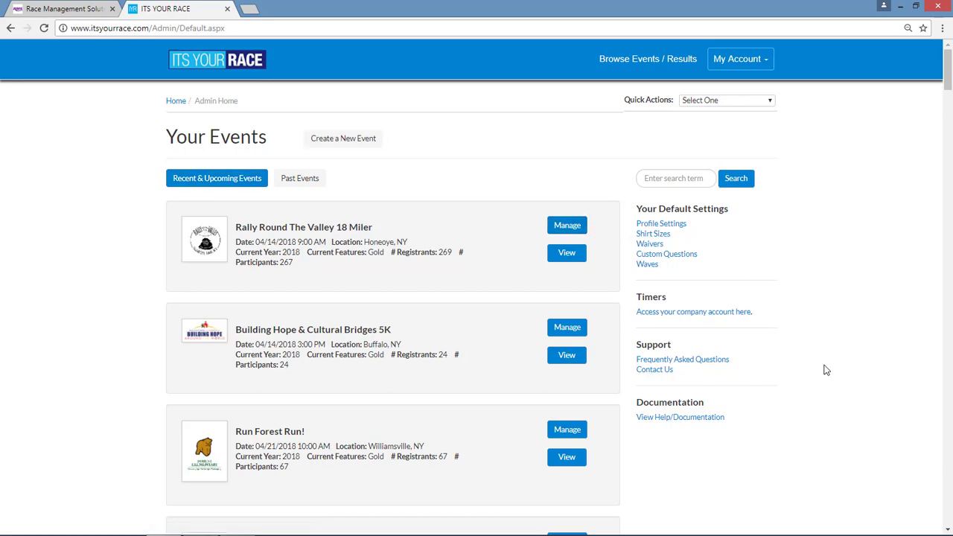
# Open the Manage page for Grassroots Gardens 5K & 10K among the June events.
pyautogui.scroll(-20, 949, 469)
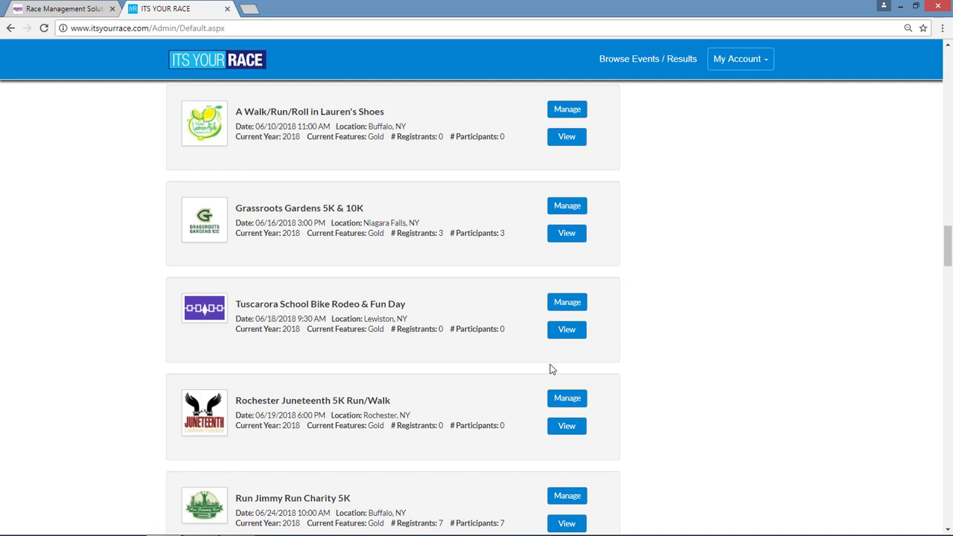
pyautogui.click(570, 208)
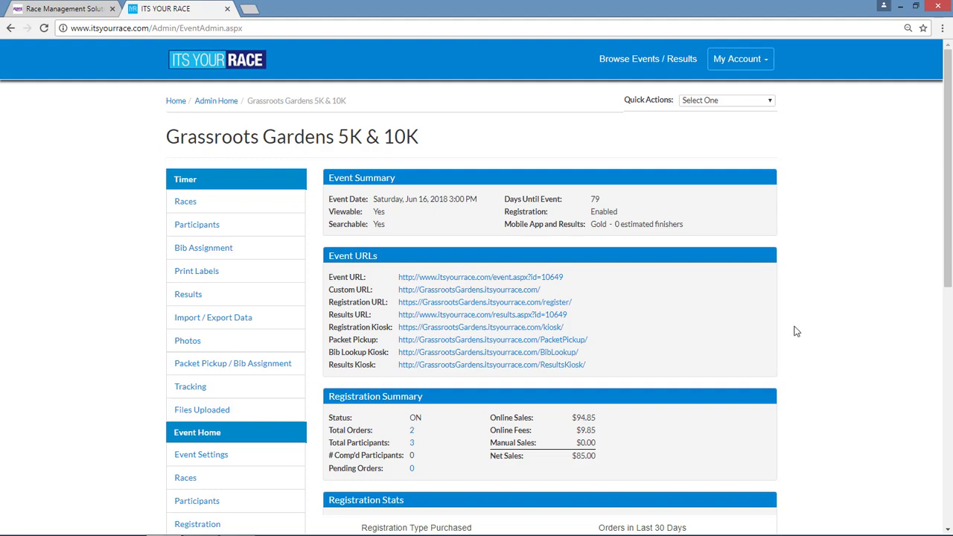
# Open the public Grassroots Gardens event page from its Event URL in a new tab.
pyautogui.click(523, 277)
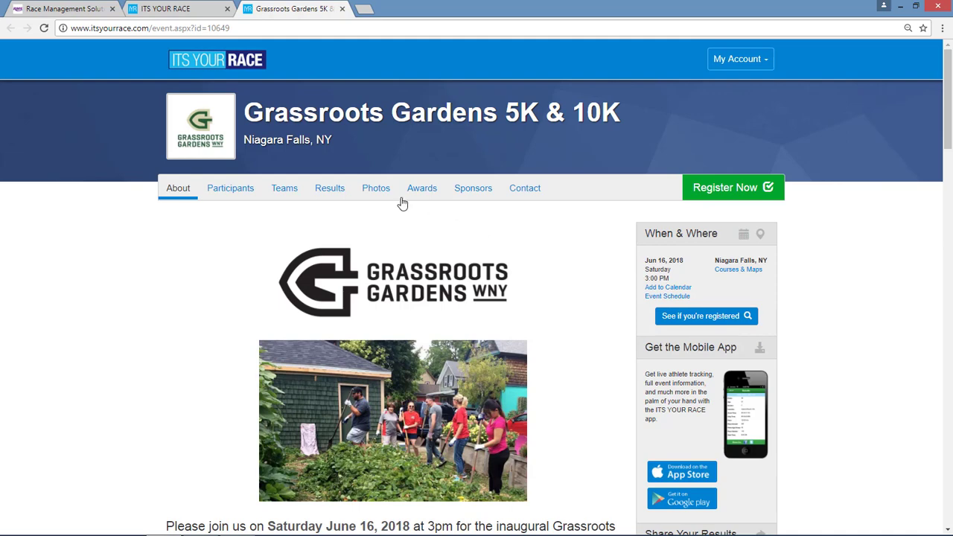
pyautogui.click(207, 9)
pyautogui.click(283, 9)
pyautogui.click(220, 9)
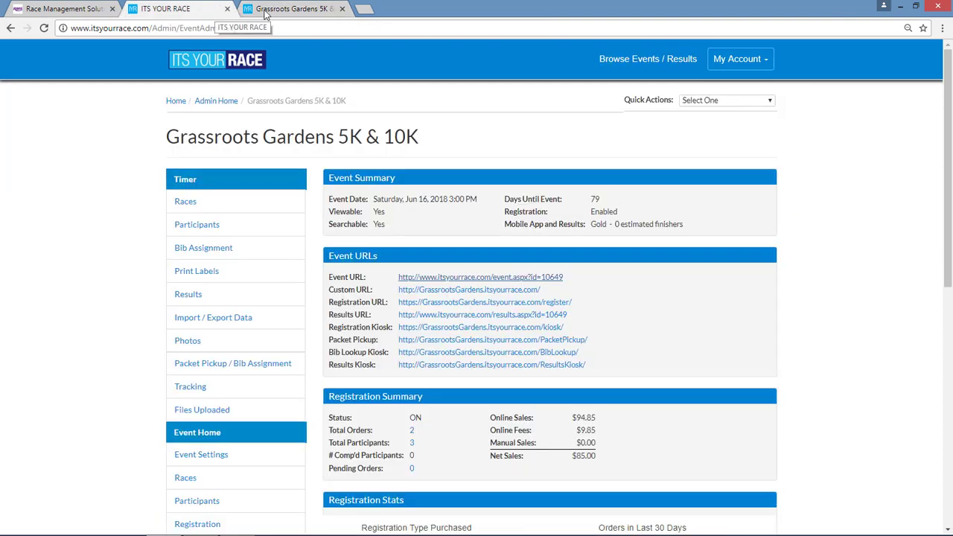
pyautogui.click(298, 10)
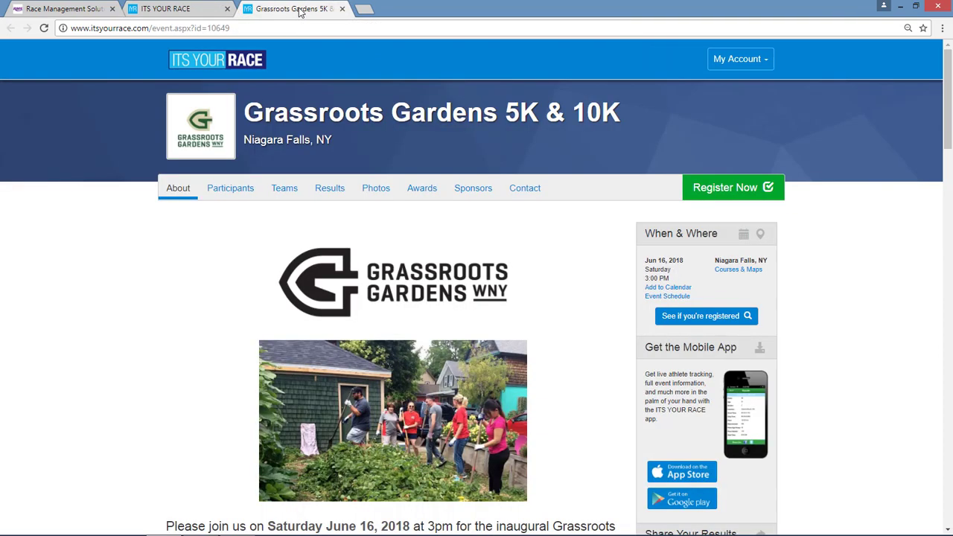
# Review the public race description, noting the word Saturday, then return to the admin tab.
pyautogui.scroll(-2, 277, 200)
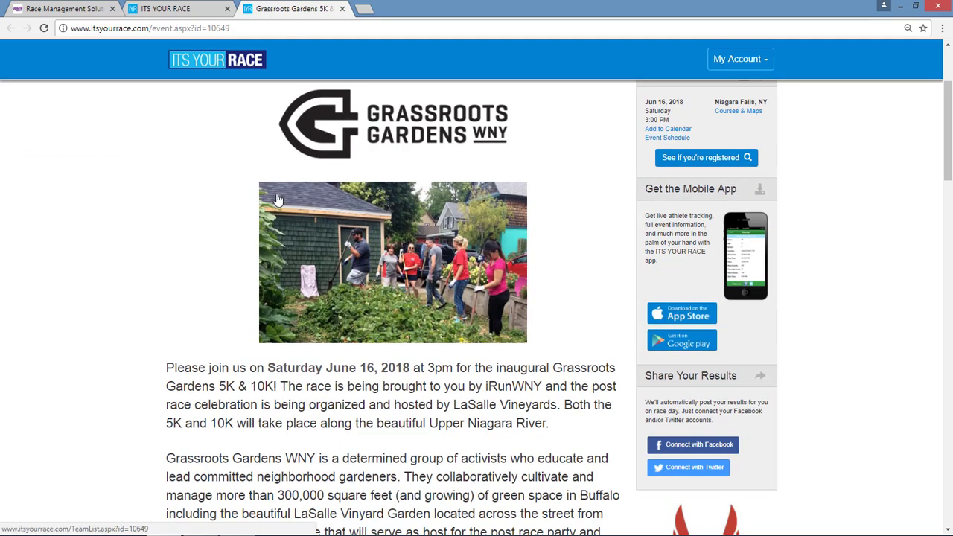
pyautogui.scroll(-1, 276, 195)
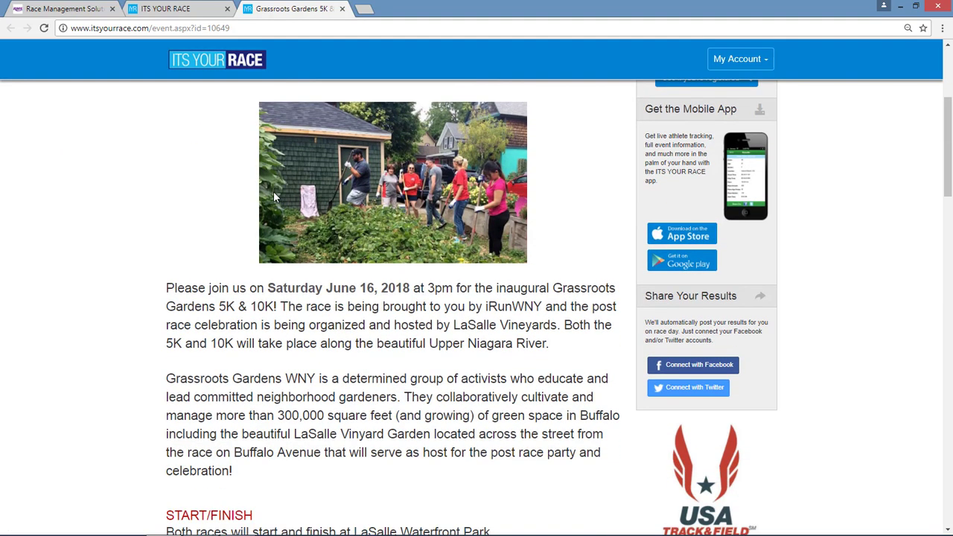
pyautogui.moveTo(268, 289); pyautogui.dragTo(323, 289)
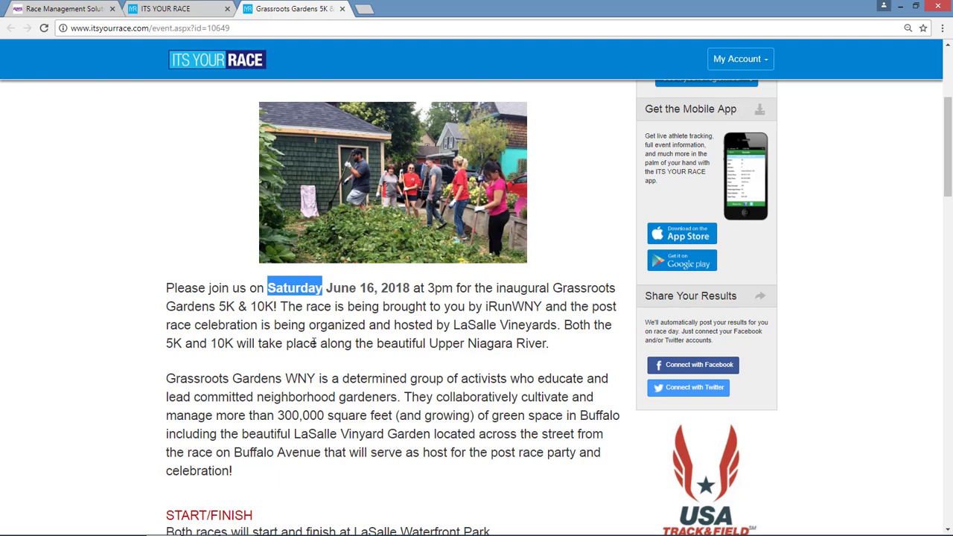
pyautogui.click(317, 307)
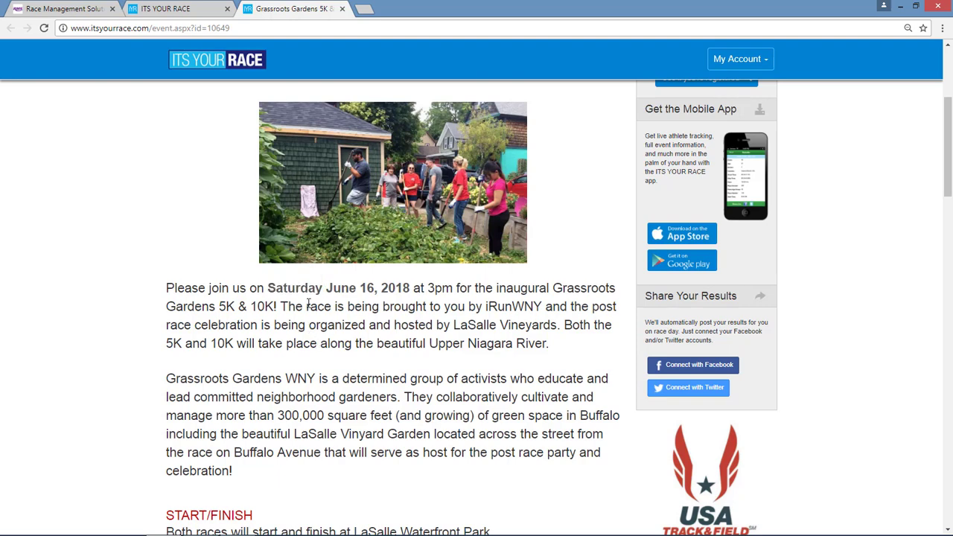
pyautogui.click(191, 15)
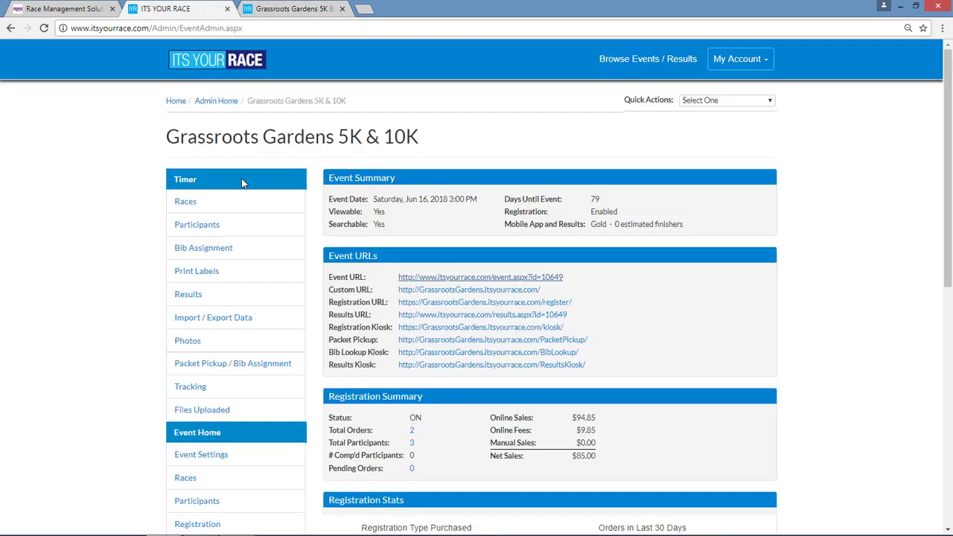
# Open Event Settings and scroll down to the Full Description editor.
pyautogui.scroll(-2, 154, 277)
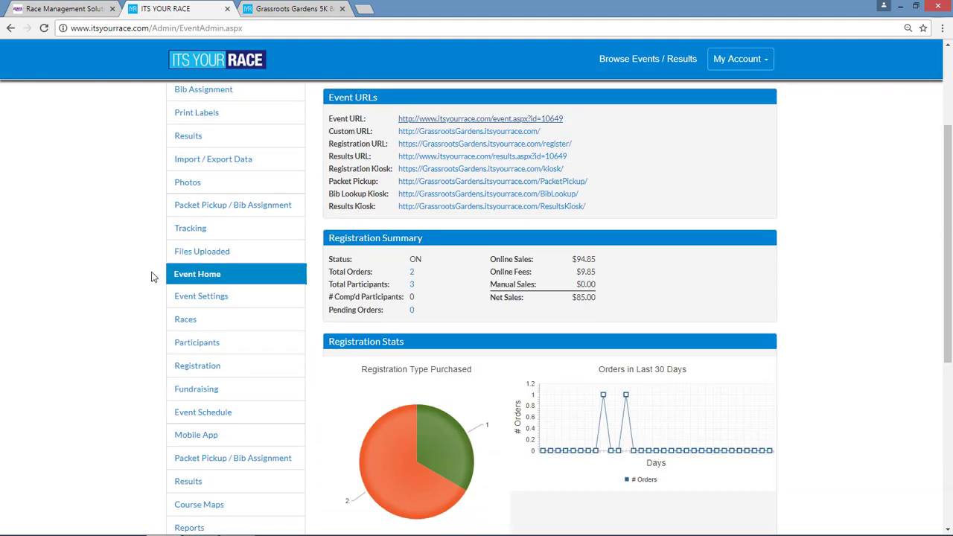
pyautogui.click(201, 296)
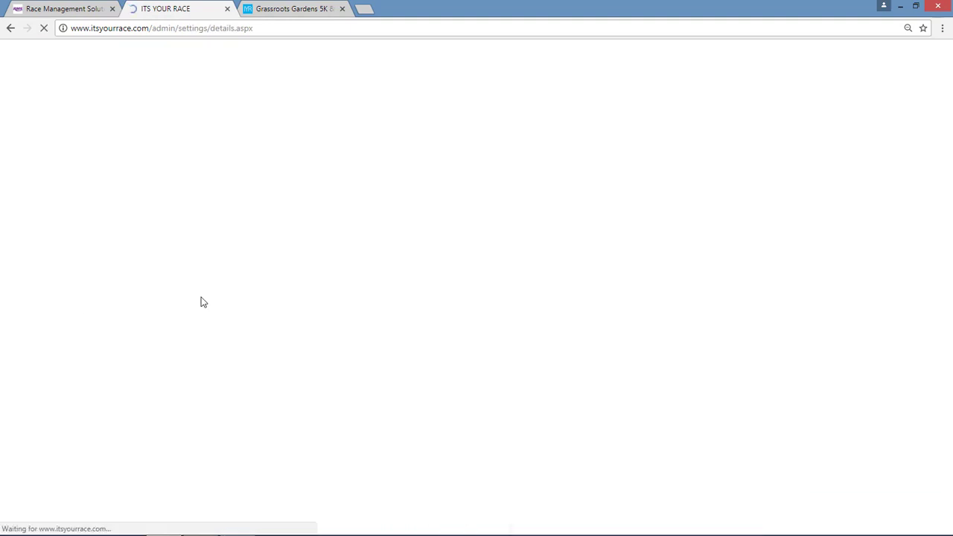
pyautogui.scroll(-5, 894, 283)
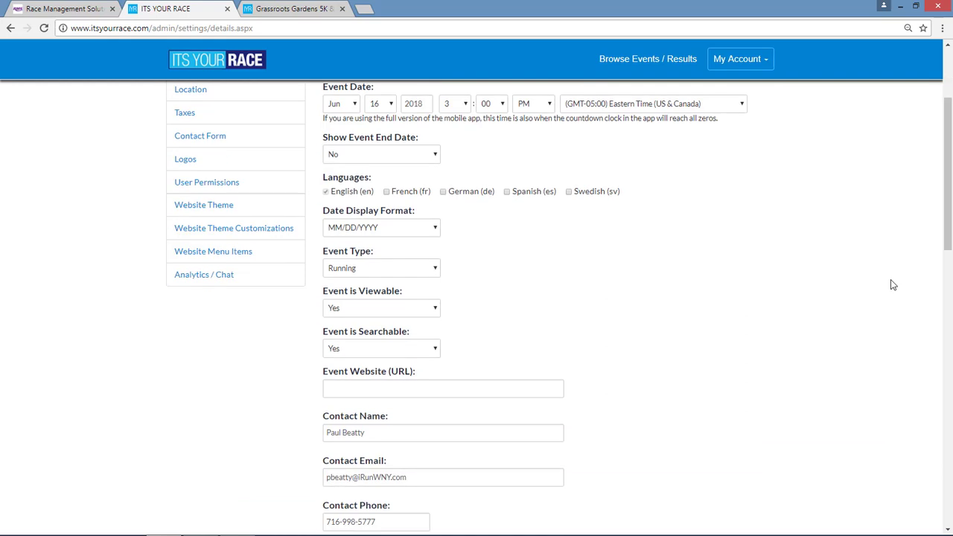
pyautogui.scroll(-5, 871, 283)
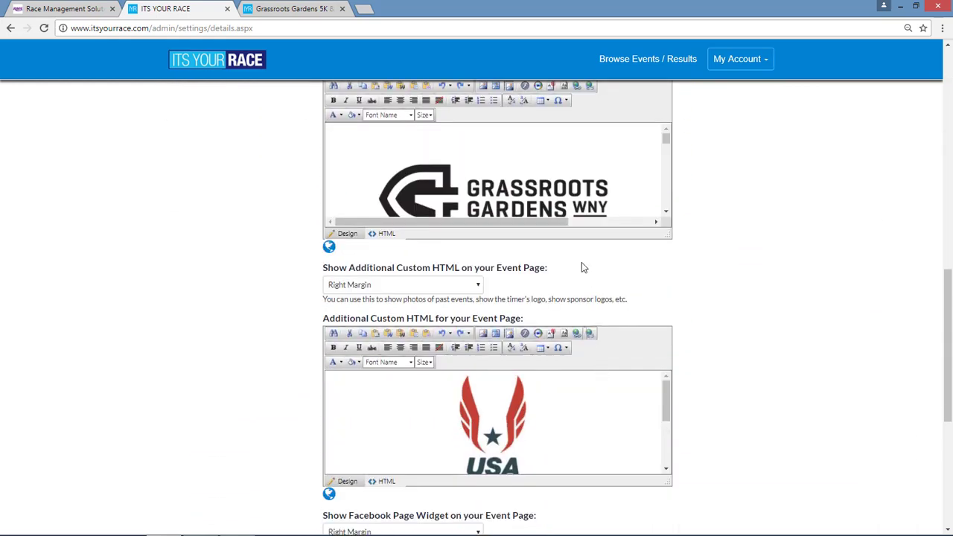
# Compare the description editor content with the public event page.
pyautogui.click(286, 8)
pyautogui.scroll(3, 415, 248)
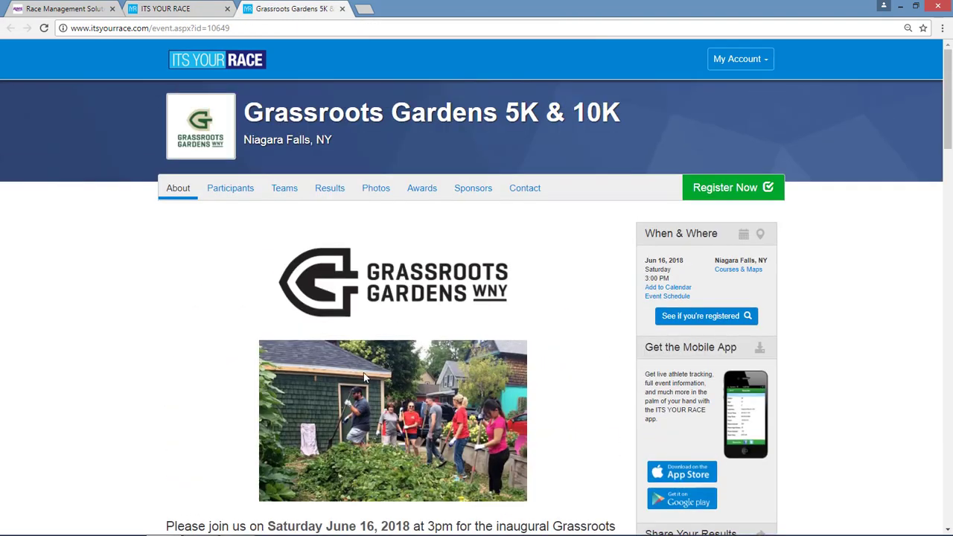
pyautogui.scroll(-1, 408, 318)
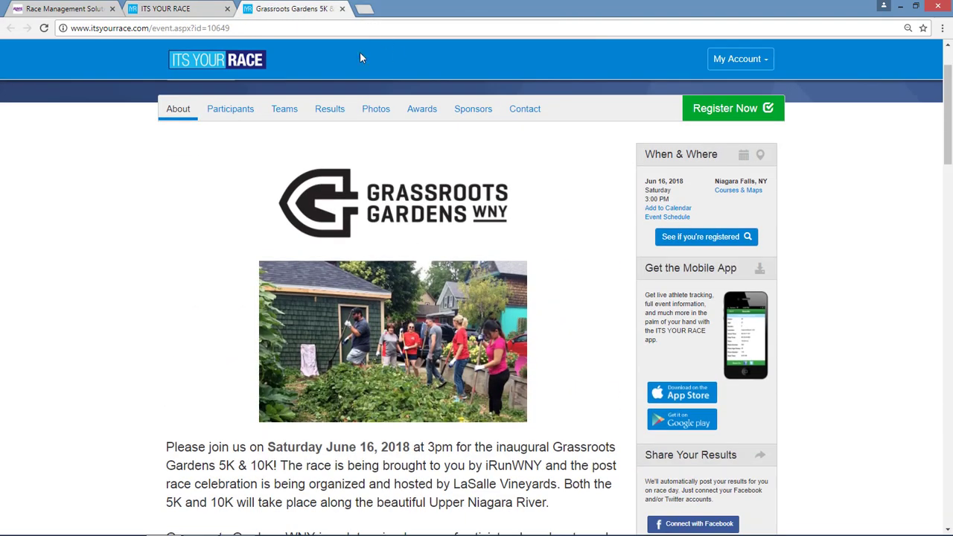
pyautogui.click(195, 9)
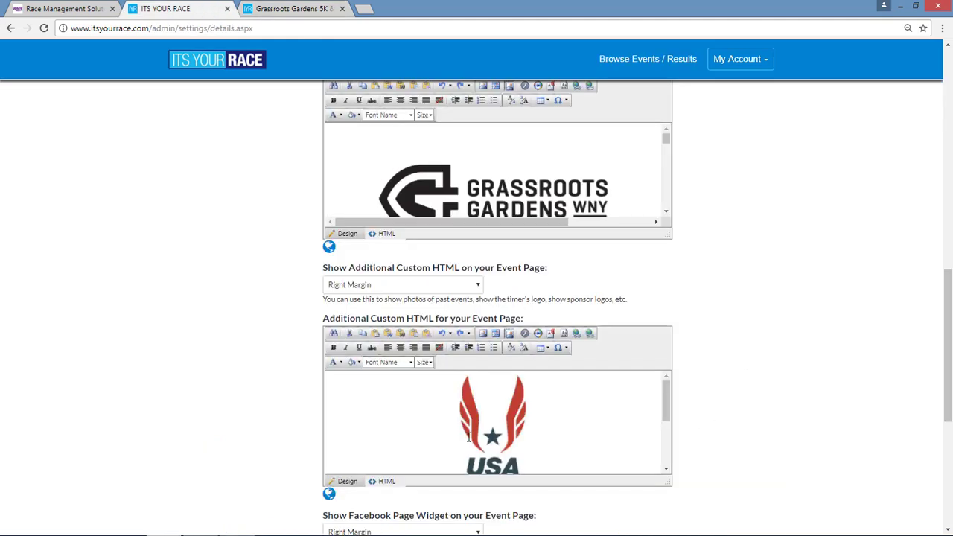
pyautogui.click(321, 13)
pyautogui.scroll(-4, 782, 403)
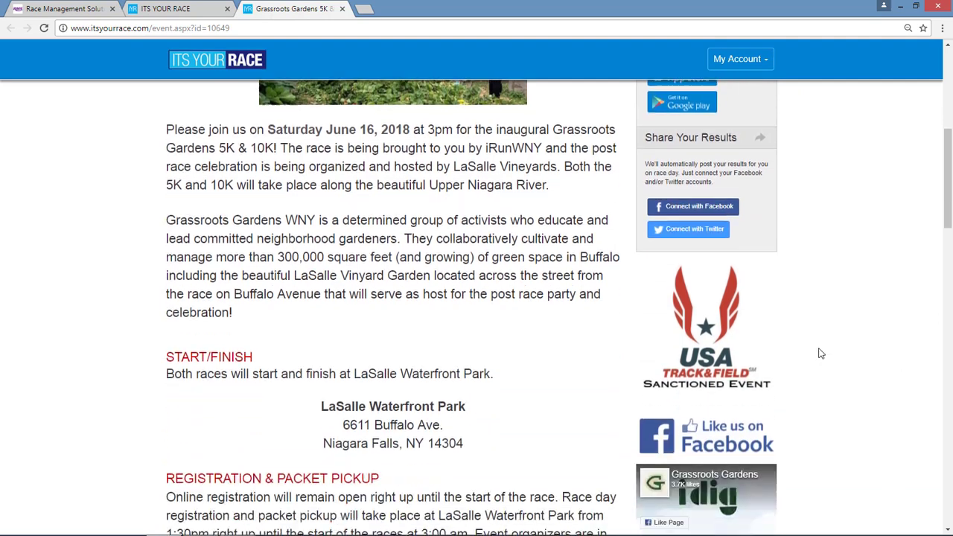
pyautogui.scroll(2, 874, 395)
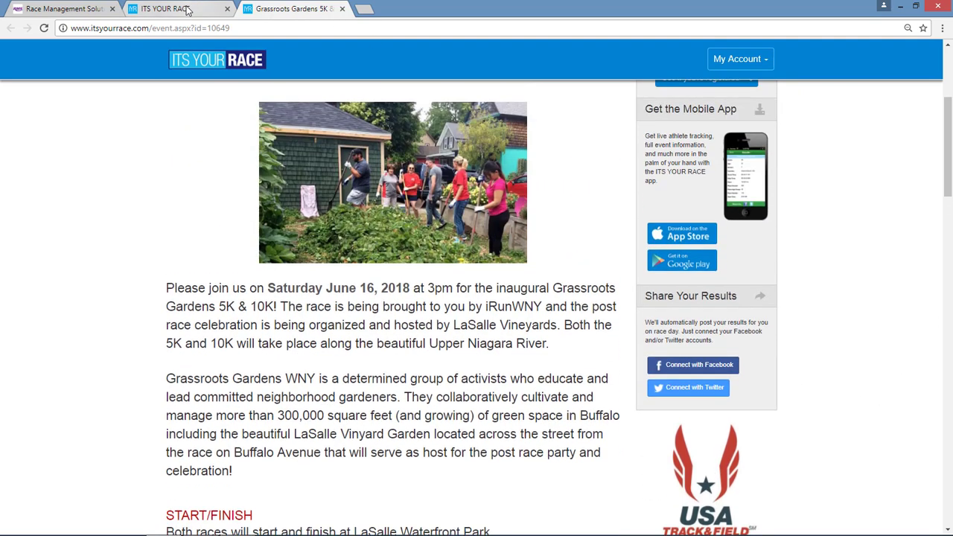
pyautogui.click(195, 9)
# Enlarge the Full Description editor and paste content into it.
pyautogui.moveTo(667, 236); pyautogui.dragTo(767, 484)
pyautogui.click(617, 301)
pyautogui.hotkey('ctrl', 'v')
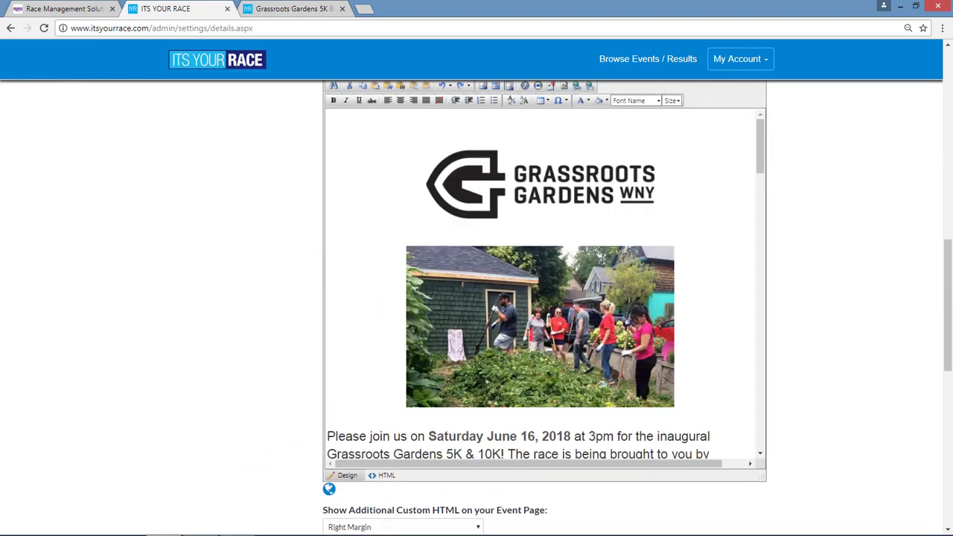
# Replace 'Saturday' with unbolded 'Sunday' in the description and save the details.
pyautogui.scroll(-2, 618, 299)
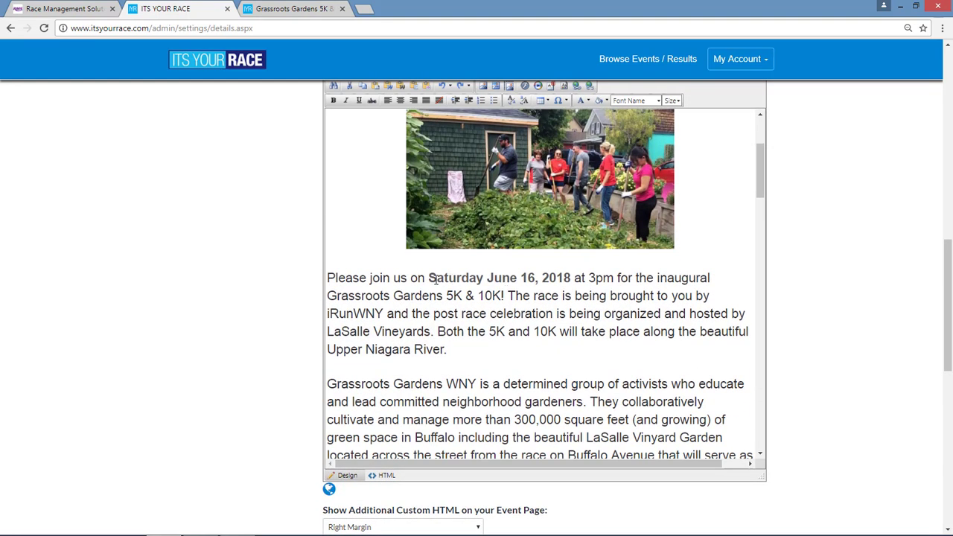
pyautogui.click(430, 278)
pyautogui.moveTo(430, 278); pyautogui.dragTo(485, 279)
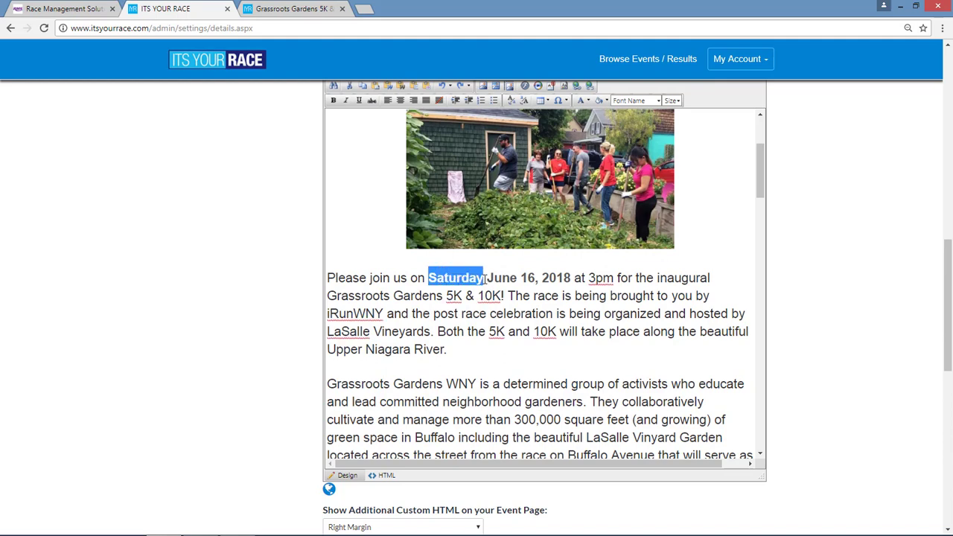
pyautogui.write('Sunday')
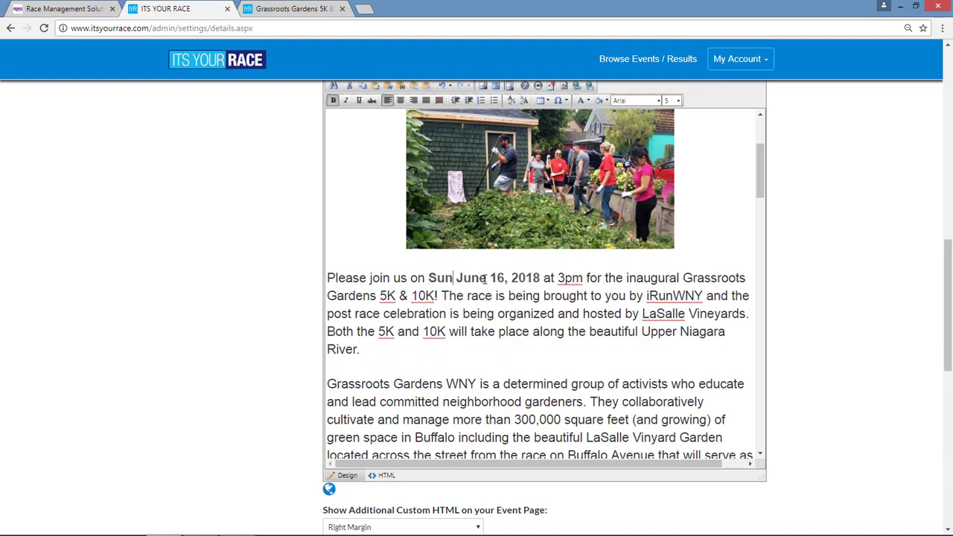
pyautogui.click(435, 306)
pyautogui.scroll(-7, 298, 326)
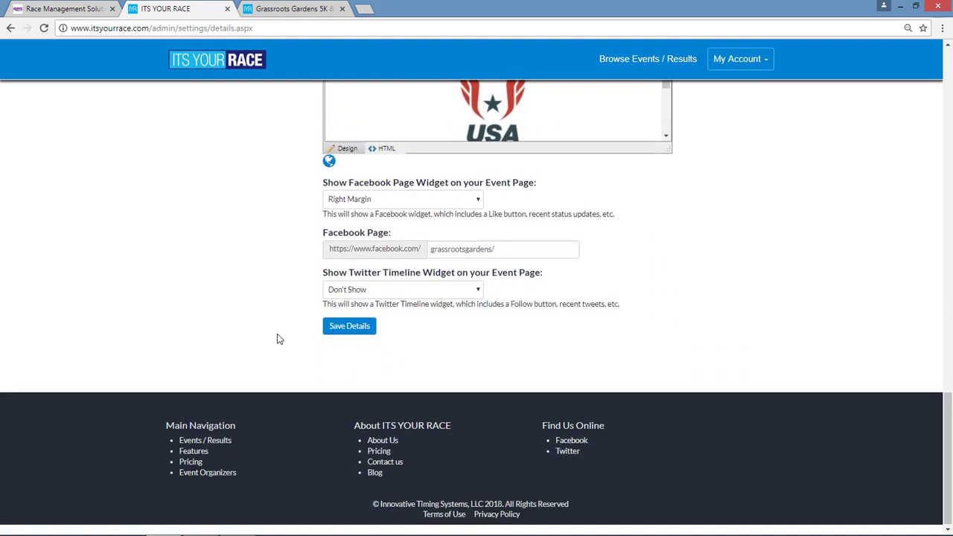
pyautogui.click(339, 328)
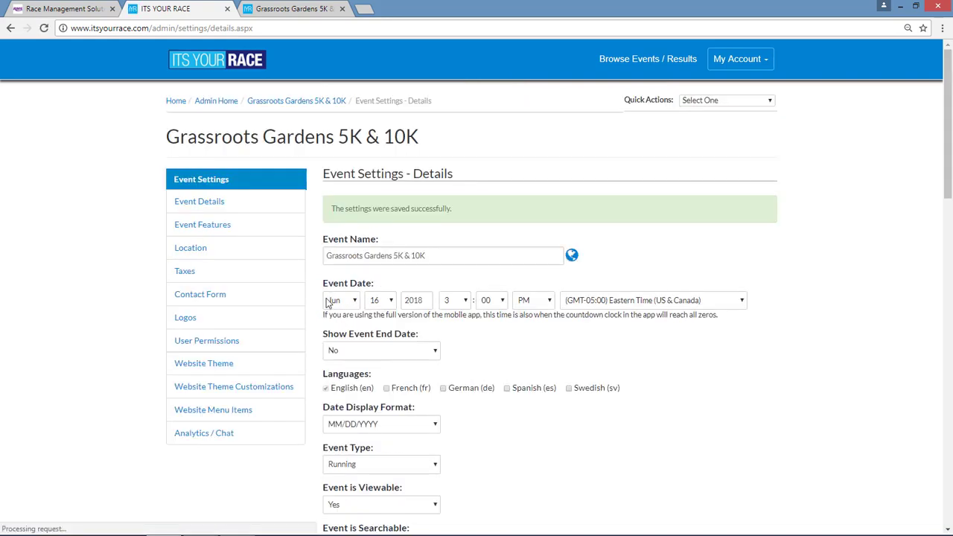
# Reload the public event page to confirm it reads Sunday June 16, 2018.
pyautogui.click(304, 8)
pyautogui.scroll(3, 253, 301)
pyautogui.scroll(1, 260, 304)
pyautogui.scroll(-2, 40, 146)
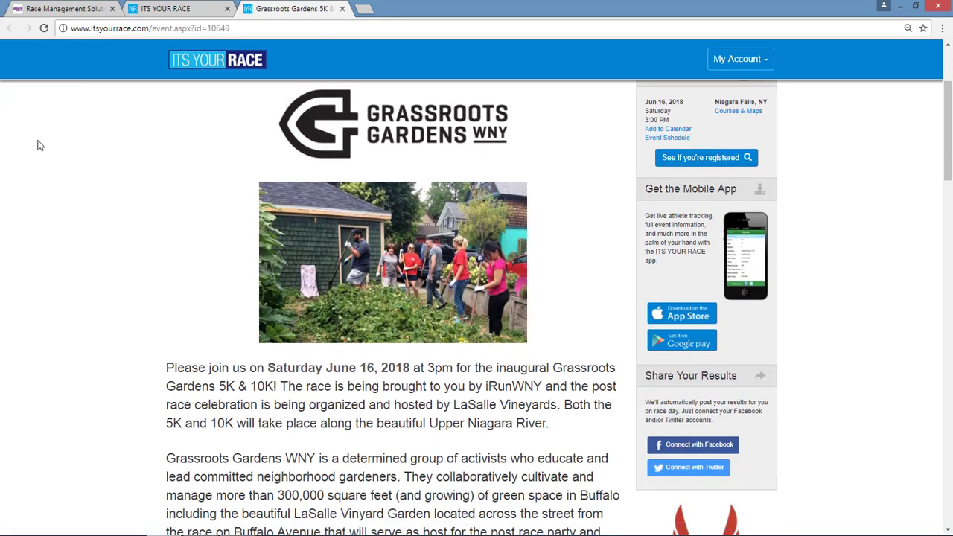
pyautogui.click(44, 27)
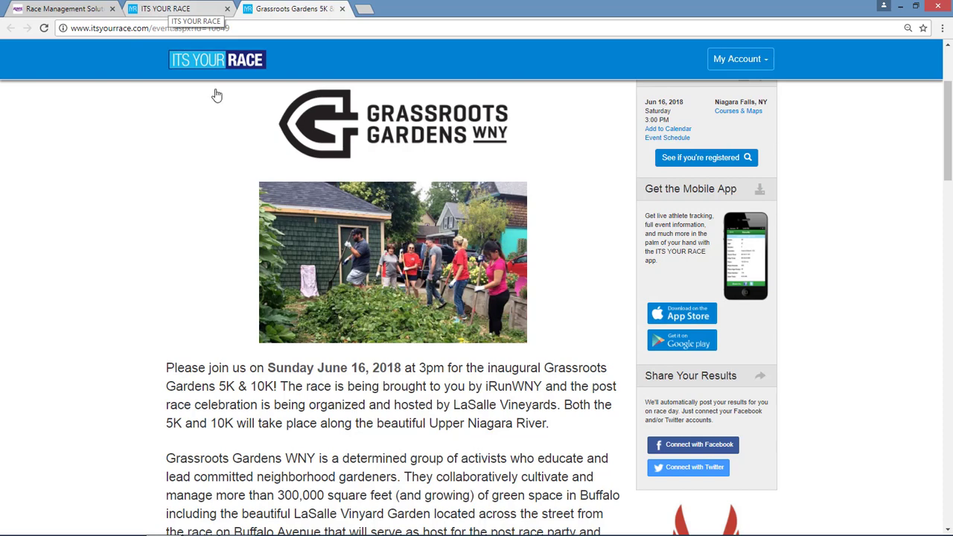
pyautogui.scroll(-1, 417, 294)
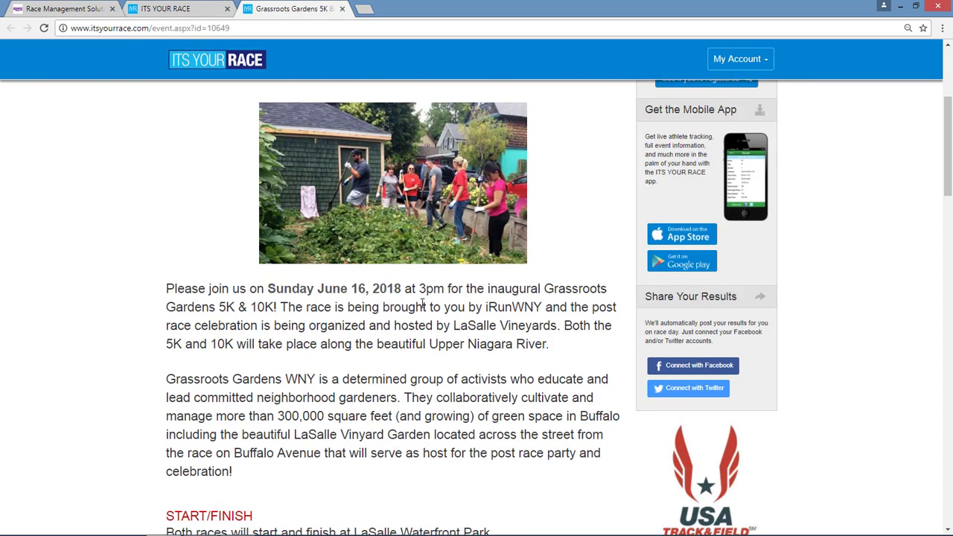
pyautogui.scroll(-1, 474, 380)
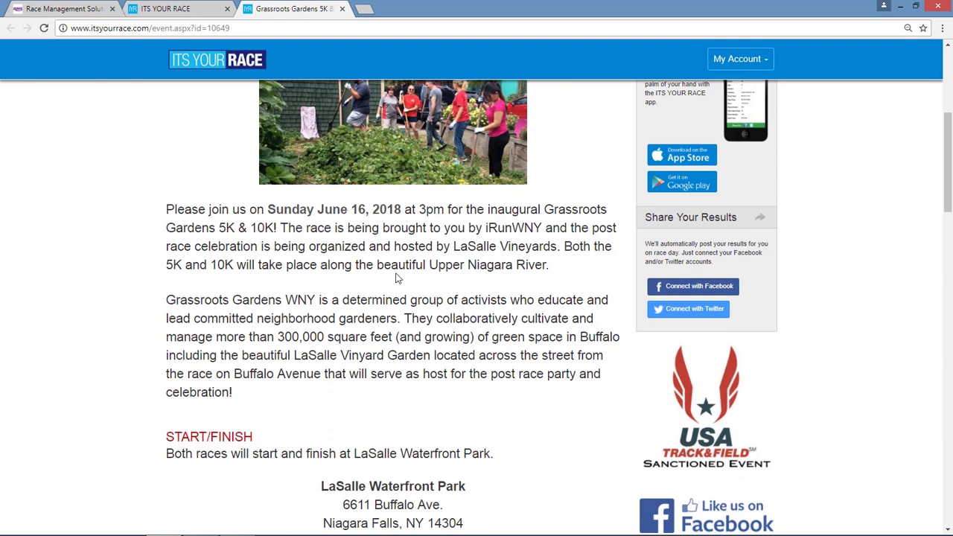
pyautogui.click(188, 11)
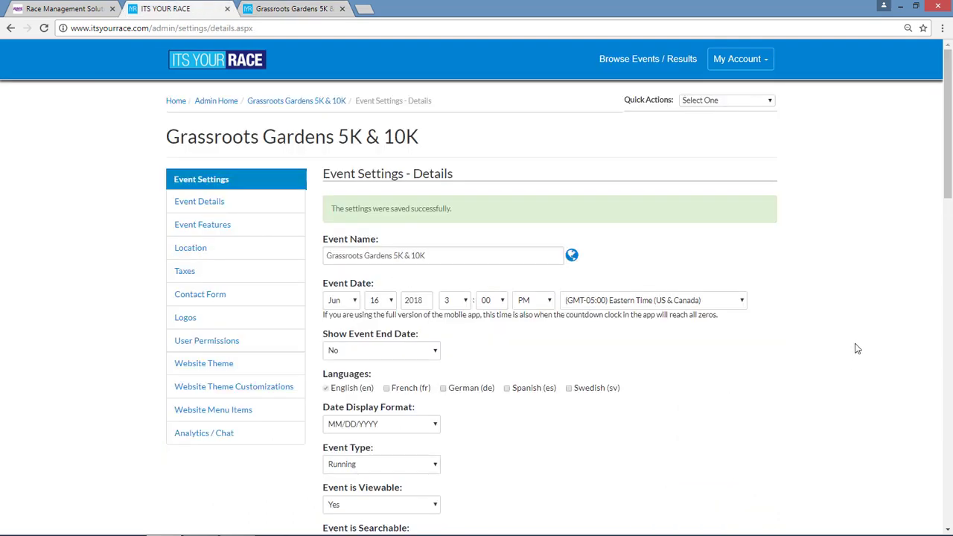
pyautogui.scroll(-1, 834, 314)
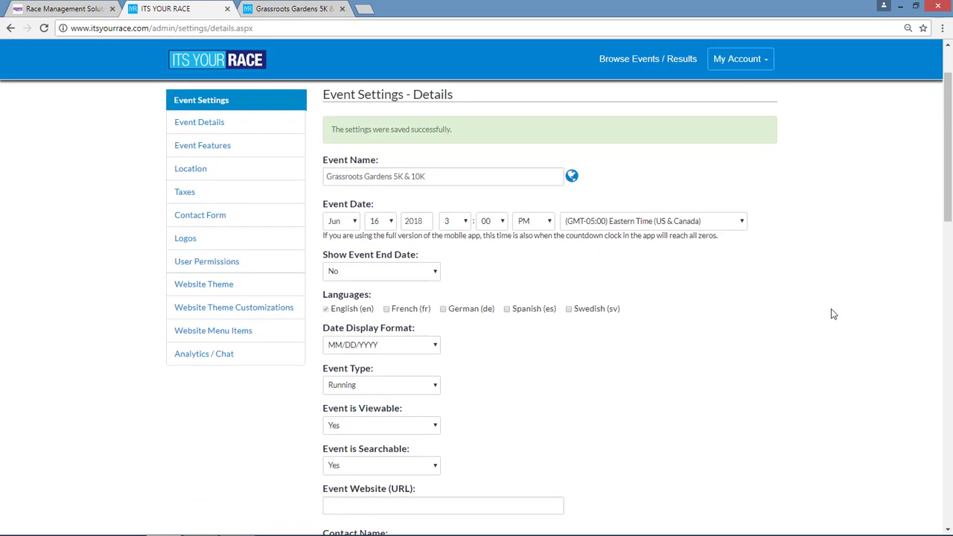
pyautogui.scroll(2, 833, 314)
pyautogui.scroll(-8, 833, 314)
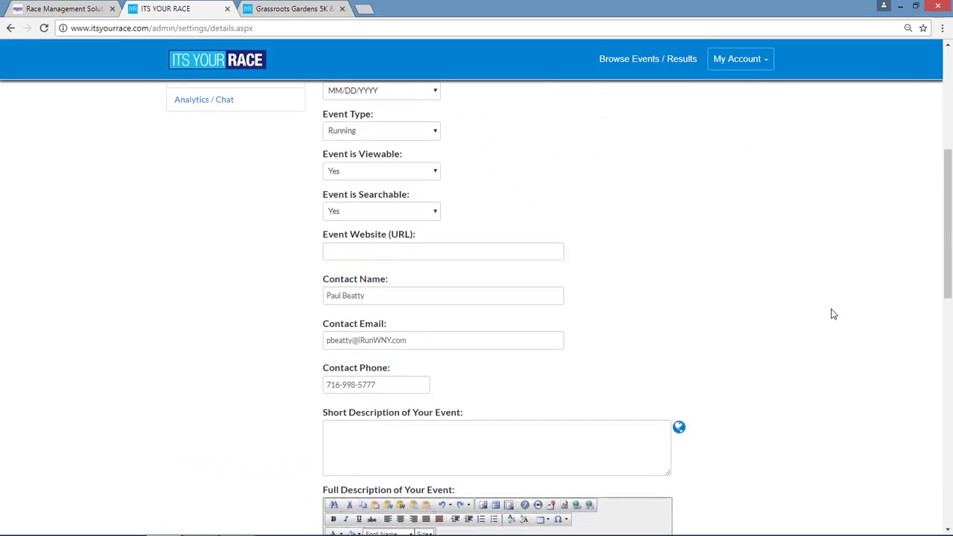
pyautogui.scroll(-2, 833, 313)
# Add a centred blank line after the paragraph ending 'River.' and launch Image Manager.
pyautogui.moveTo(667, 272); pyautogui.dragTo(798, 479)
pyautogui.click(717, 345)
pyautogui.hotkey('ctrl', 'v')
pyautogui.scroll(-4, 717, 344)
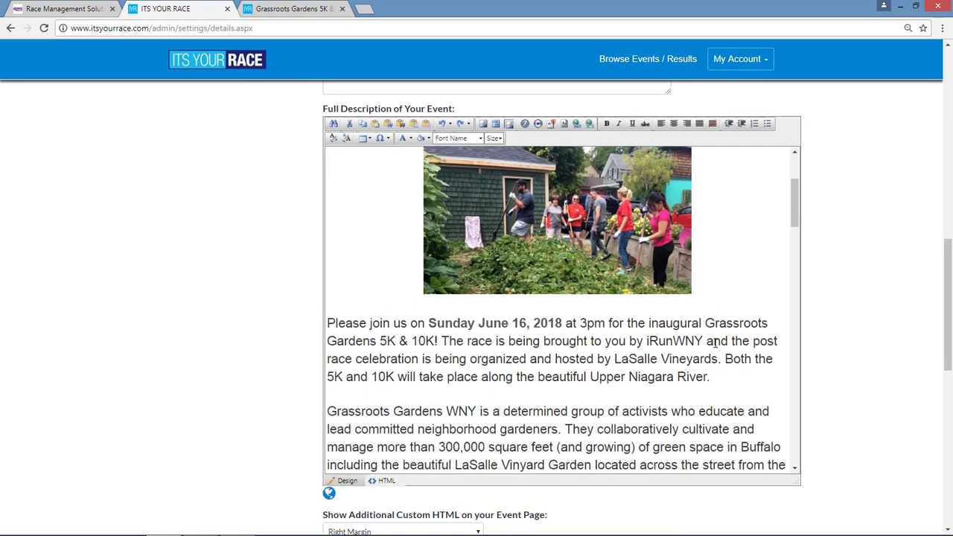
pyautogui.scroll(-1, 717, 342)
pyautogui.scroll(1, 726, 320)
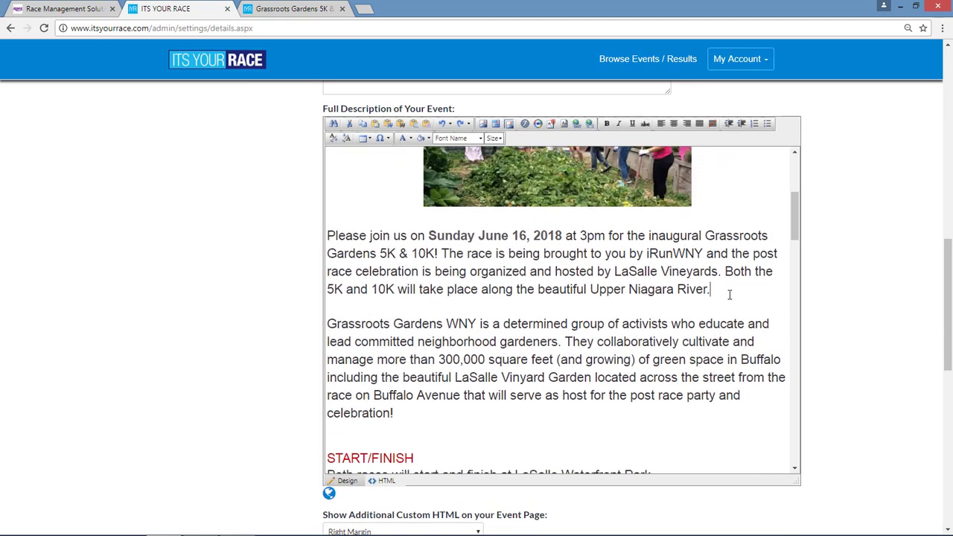
pyautogui.press('Return')
pyautogui.press('Return')
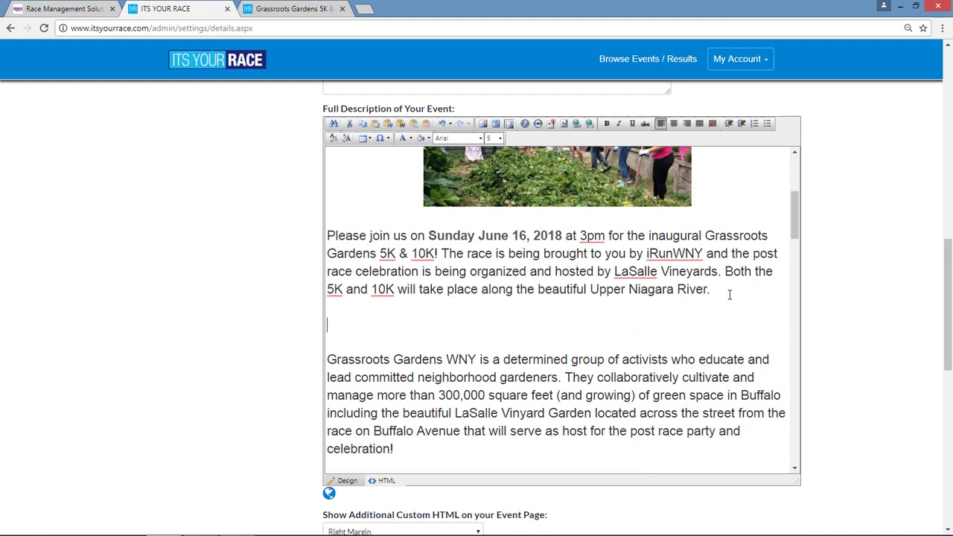
pyautogui.click(674, 123)
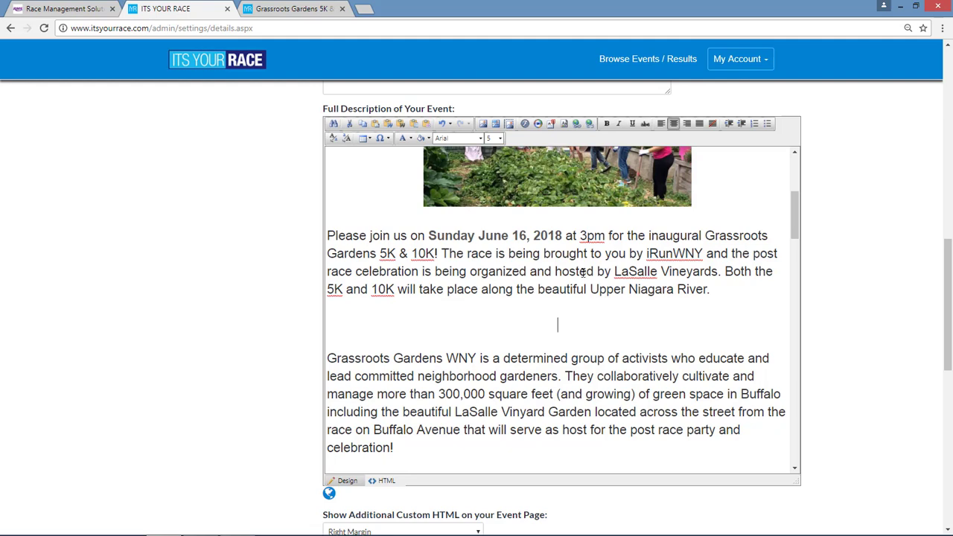
pyautogui.click(482, 123)
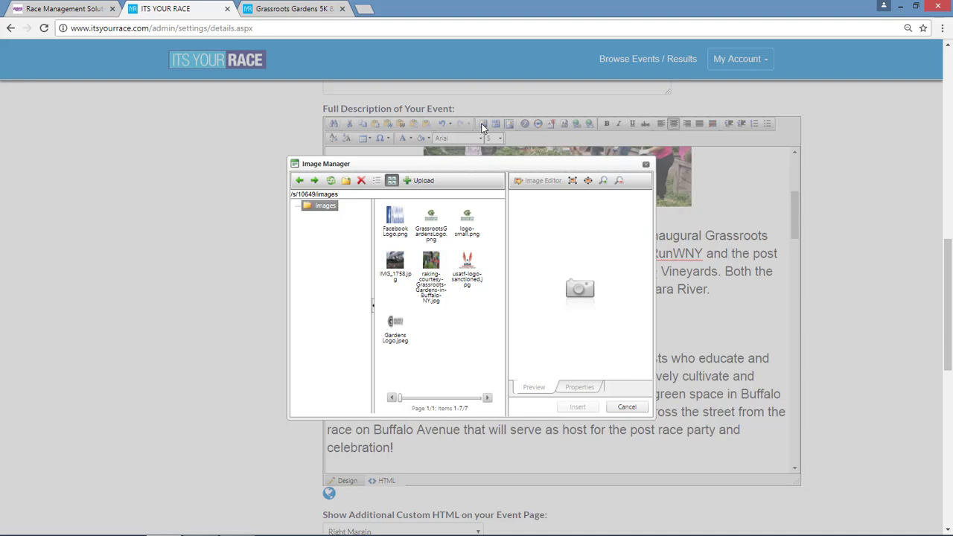
# Upload IMG_1758 from the Desktop, dismiss the duplicate-file alert, and select IMG_1758.jpg.
pyautogui.click(422, 180)
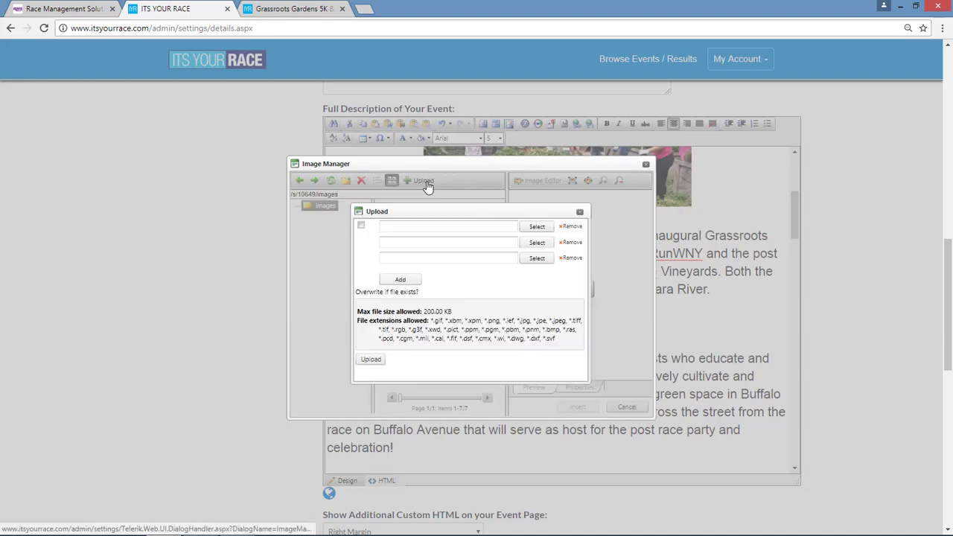
pyautogui.click(542, 227)
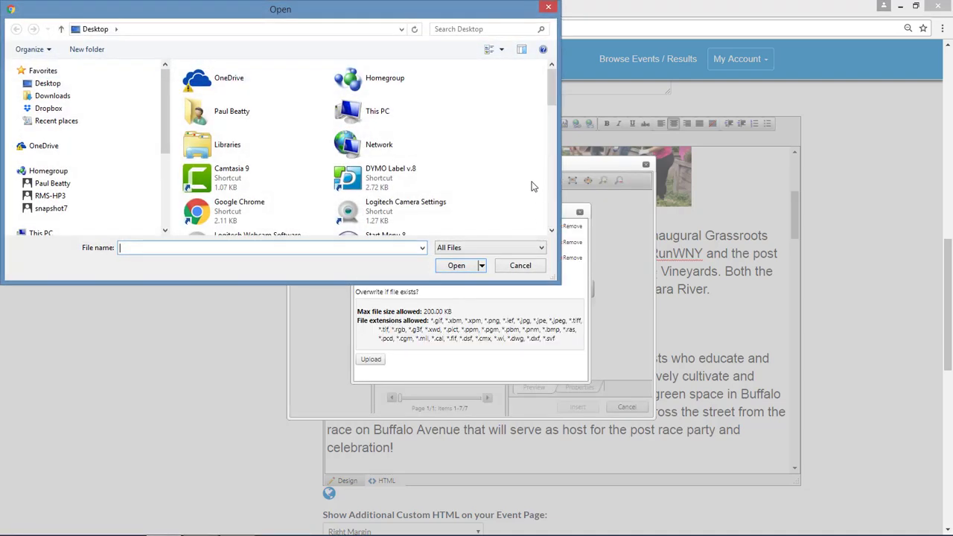
pyautogui.scroll(-2, 554, 173)
pyautogui.scroll(-3, 554, 177)
pyautogui.click(402, 140)
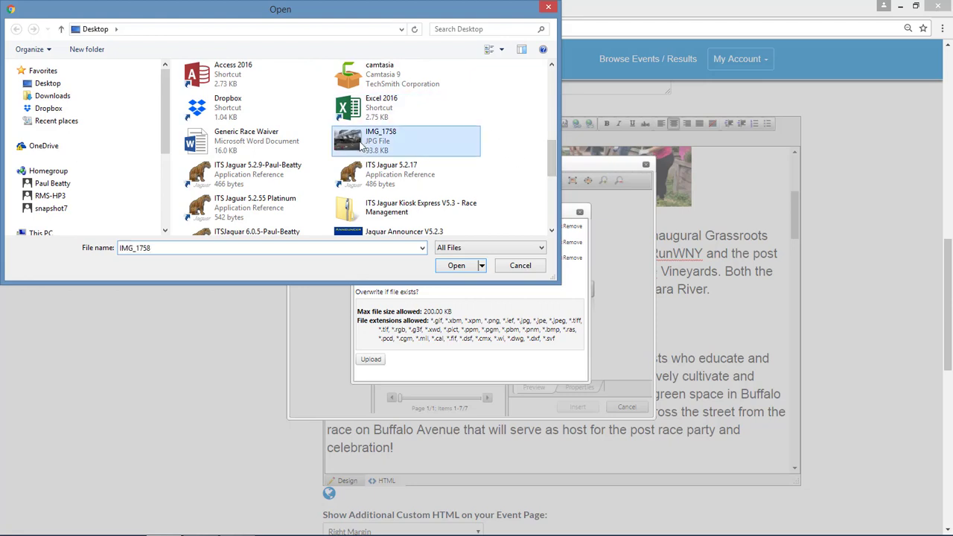
pyautogui.click(457, 266)
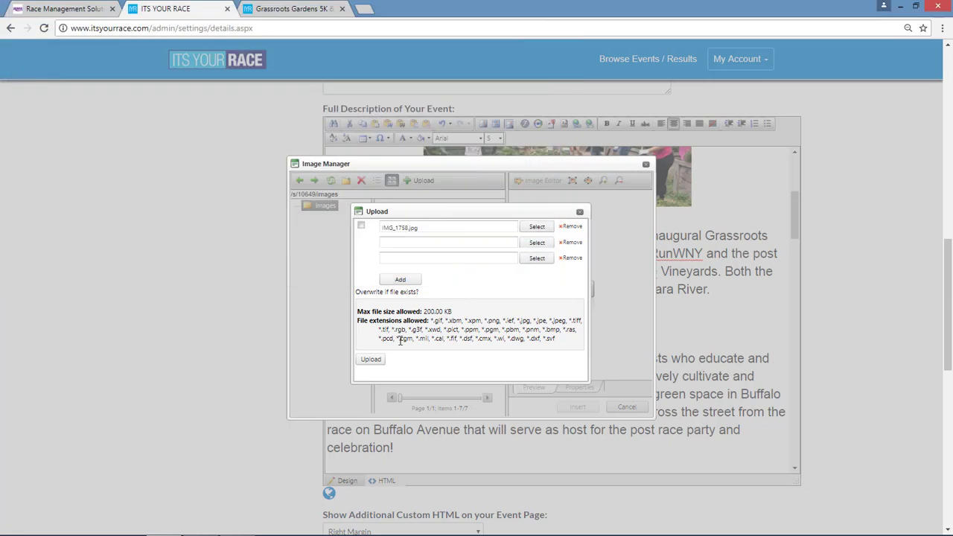
pyautogui.click(371, 360)
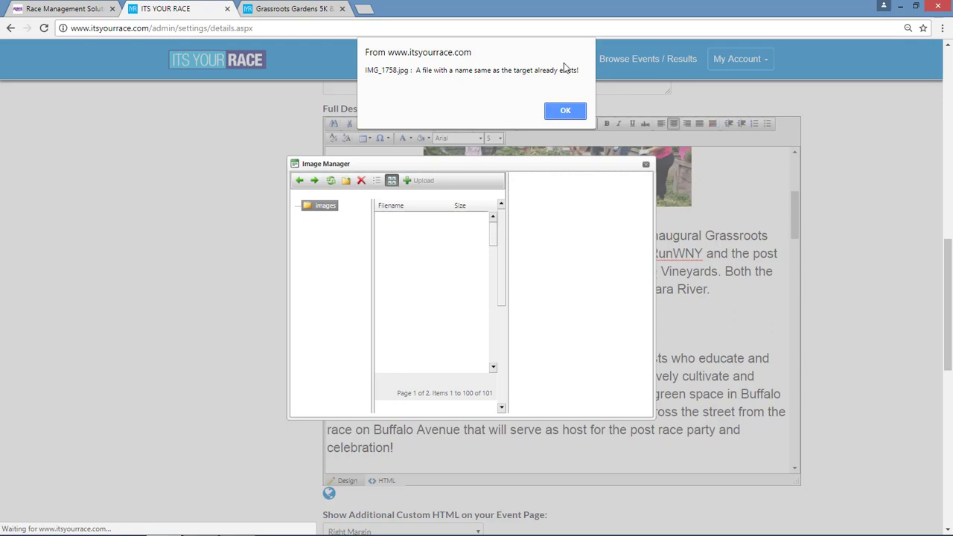
pyautogui.click(555, 112)
pyautogui.click(395, 264)
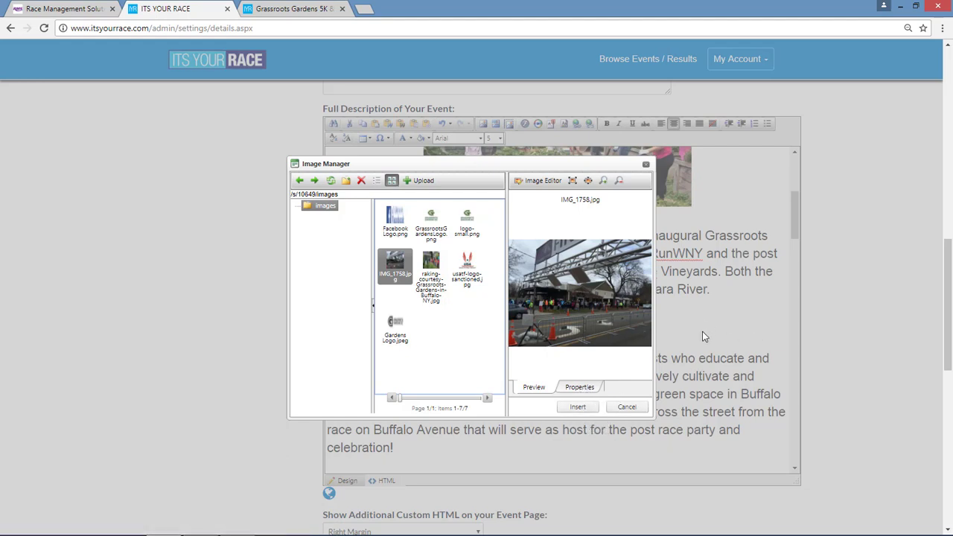
# Insert IMG_1758.jpg into the description at 500 px width and 375 px height.
pyautogui.click(581, 388)
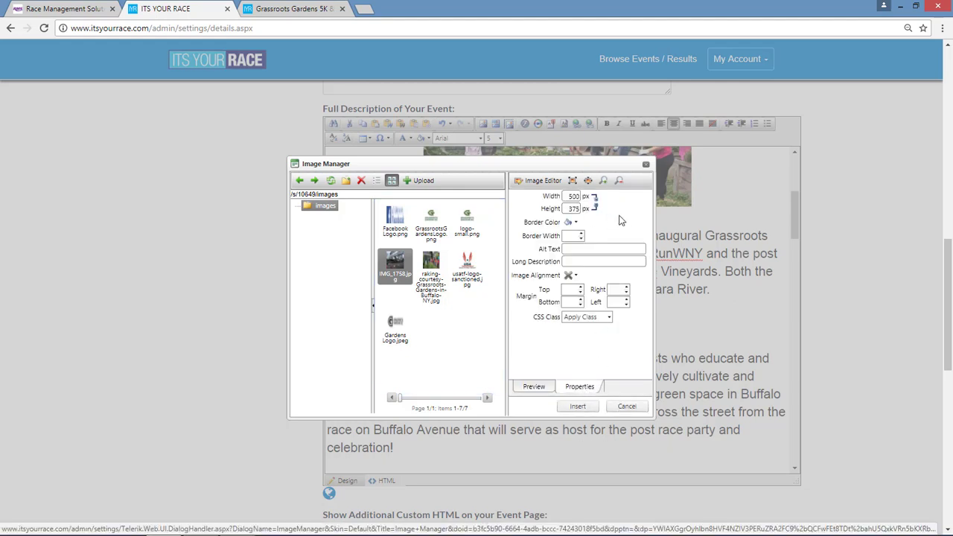
pyautogui.doubleClick(566, 196)
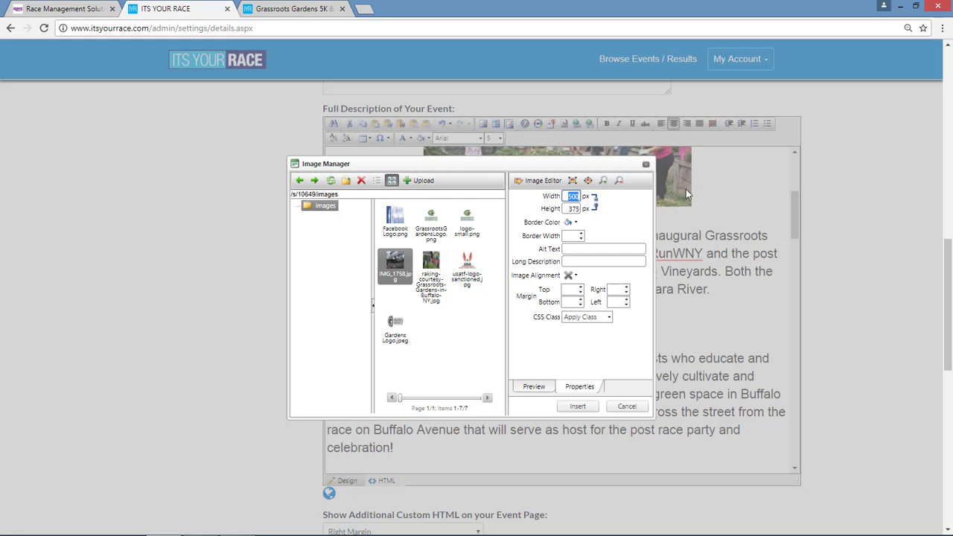
pyautogui.moveTo(570, 197); pyautogui.dragTo(598, 206)
pyautogui.click(595, 206)
pyautogui.moveTo(565, 196); pyautogui.dragTo(586, 199)
pyautogui.write('400')
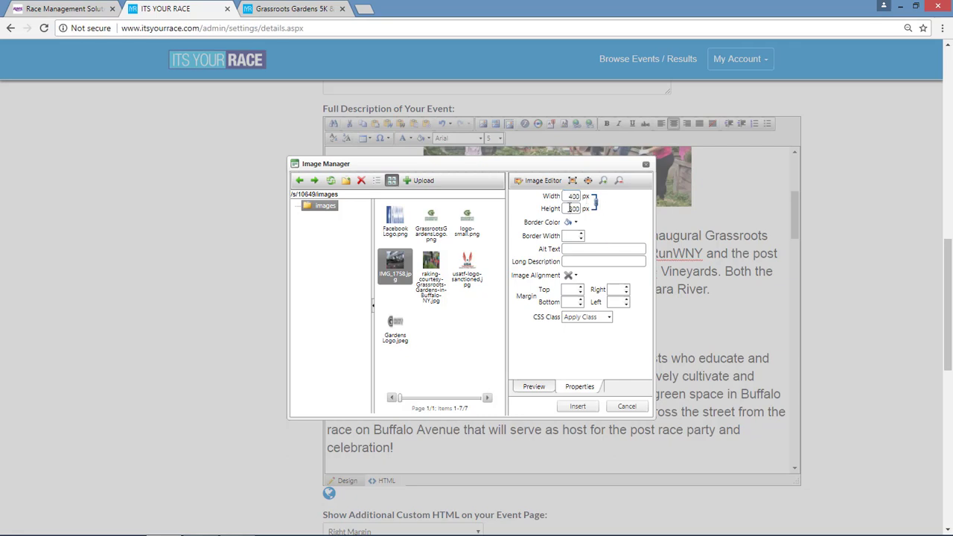
pyautogui.moveTo(567, 196); pyautogui.dragTo(605, 204)
pyautogui.write('500')
pyautogui.click(611, 216)
pyautogui.click(578, 407)
# Save the event details with the newly inserted photo.
pyautogui.scroll(-3, 754, 356)
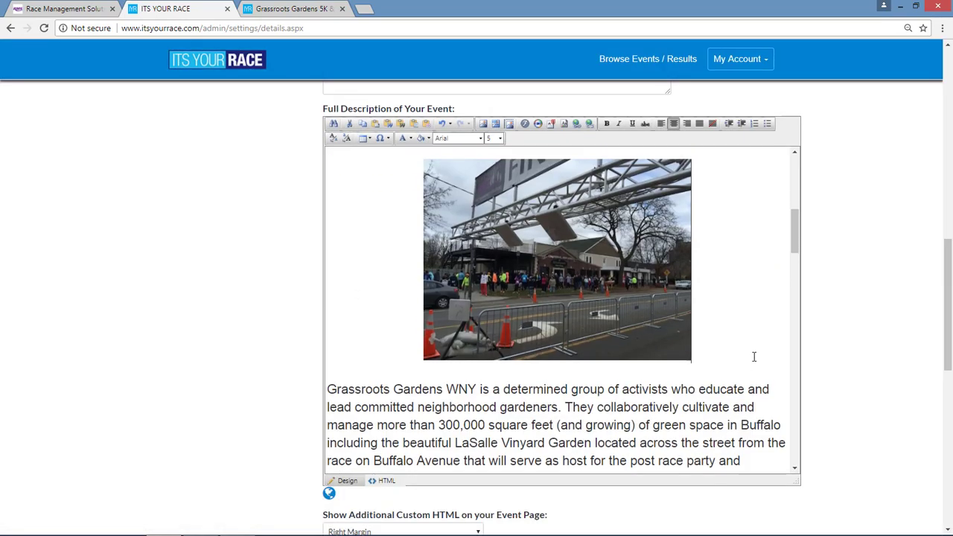
pyautogui.scroll(3, 753, 358)
pyautogui.scroll(-3, 752, 357)
pyautogui.scroll(-10, 266, 358)
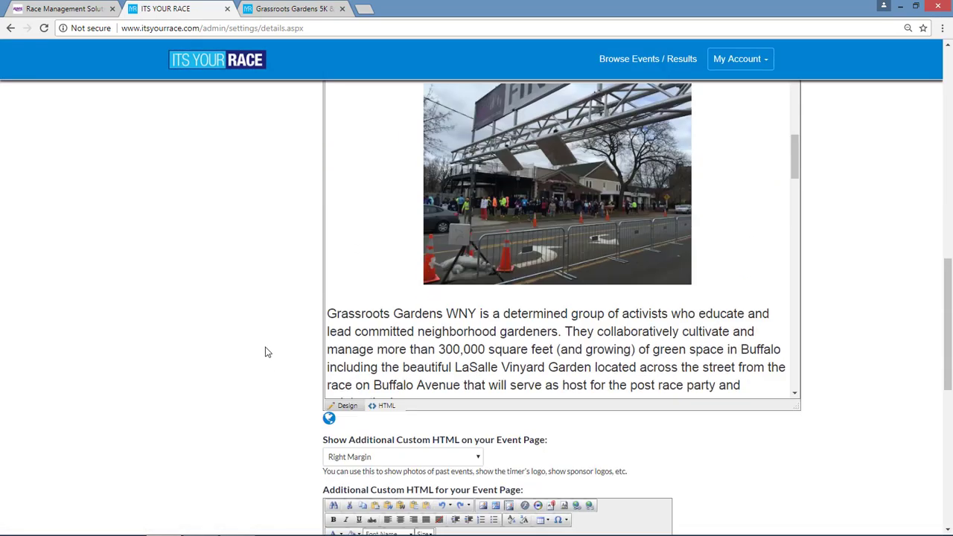
pyautogui.click(339, 436)
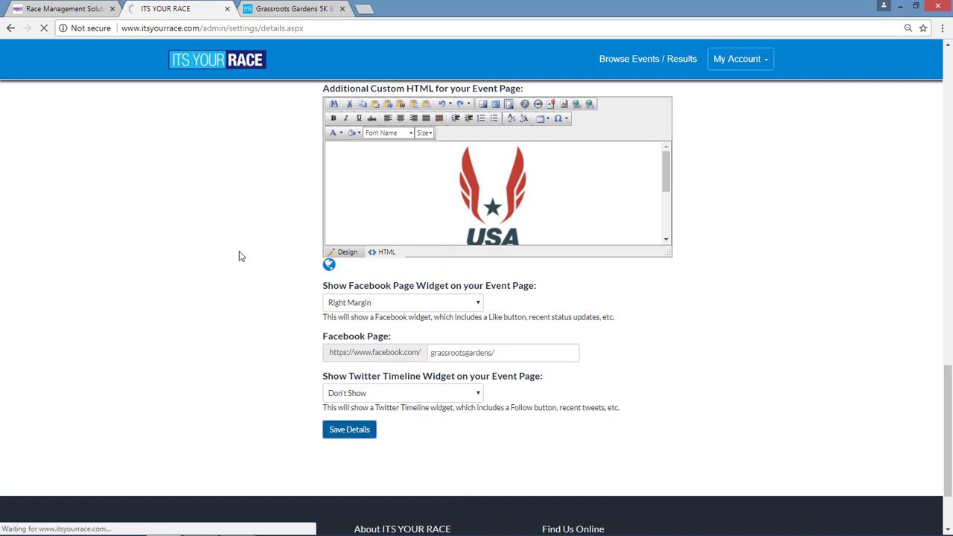
# Reload the public event page to verify the finish-line photo follows the intro paragraph.
pyautogui.click(301, 14)
pyautogui.scroll(2, 437, 278)
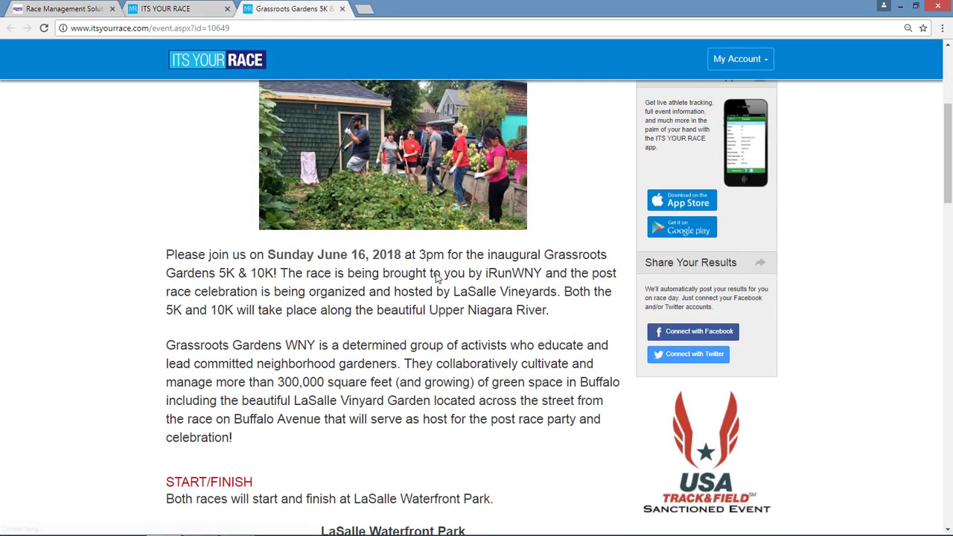
pyautogui.scroll(2, 437, 278)
pyautogui.scroll(-2, 438, 277)
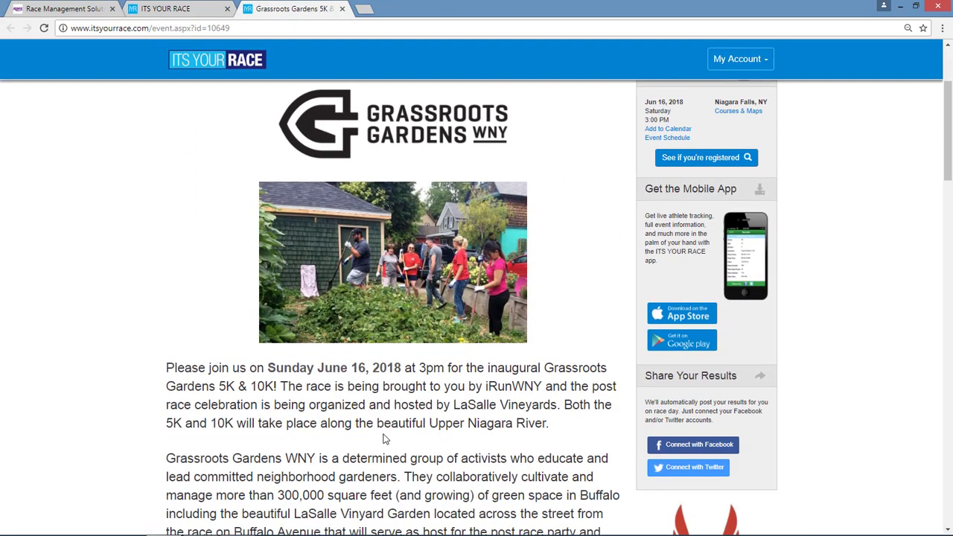
pyautogui.scroll(-1, 384, 439)
pyautogui.click(44, 29)
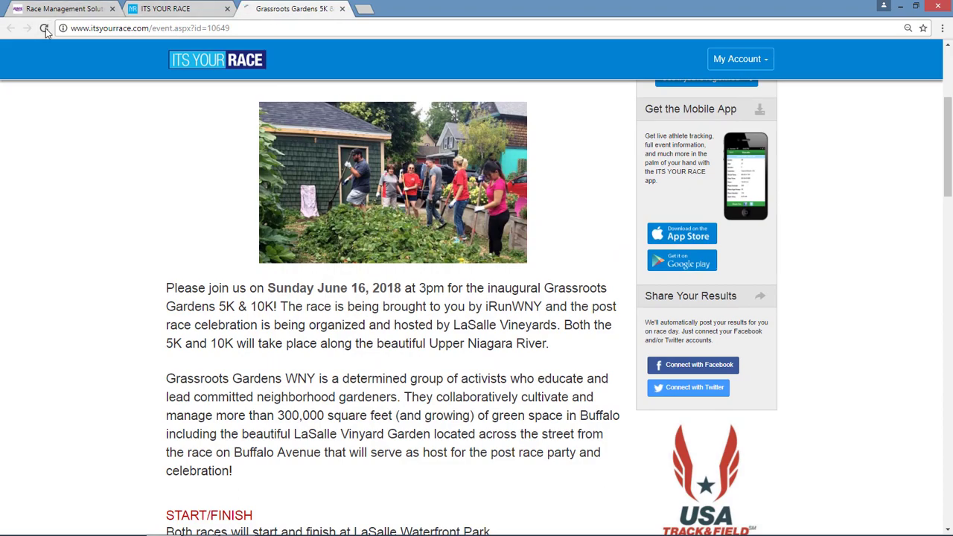
pyautogui.scroll(-3, 615, 355)
pyautogui.scroll(1, 615, 355)
pyautogui.scroll(3, 615, 355)
pyautogui.scroll(-4, 614, 355)
pyautogui.scroll(8, 615, 355)
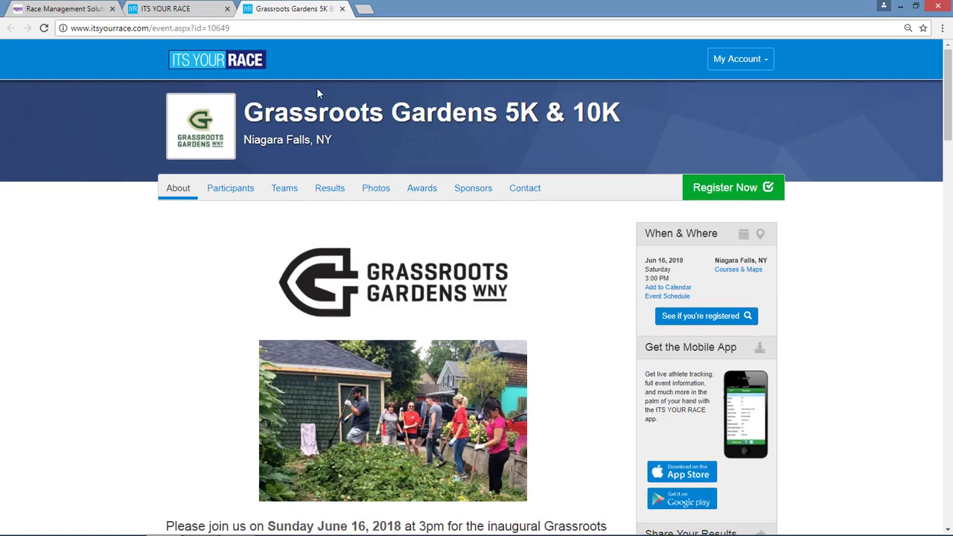
pyautogui.scroll(-4, 501, 350)
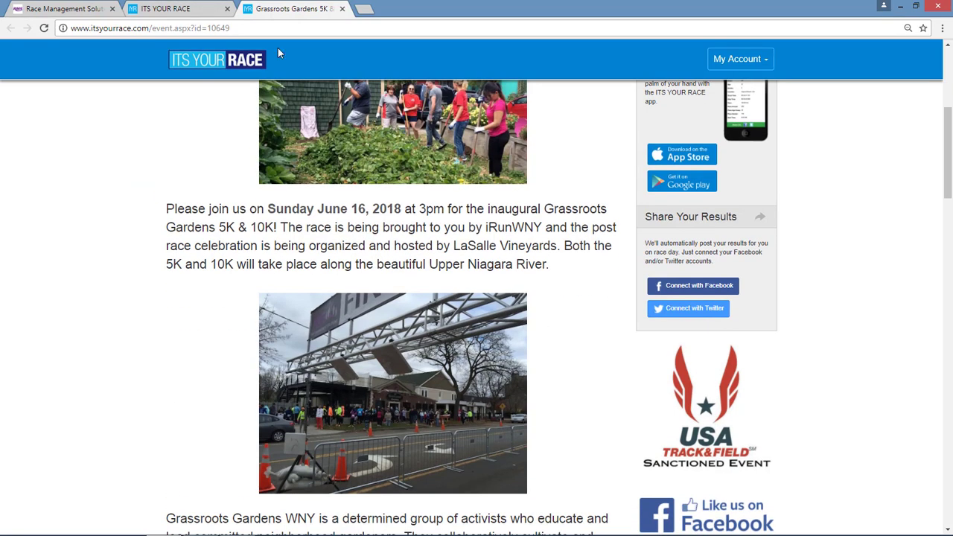
pyautogui.click(165, 8)
# Enlarge the editor and select the date Sunday June 16, 2018.
pyautogui.scroll(-4, 795, 330)
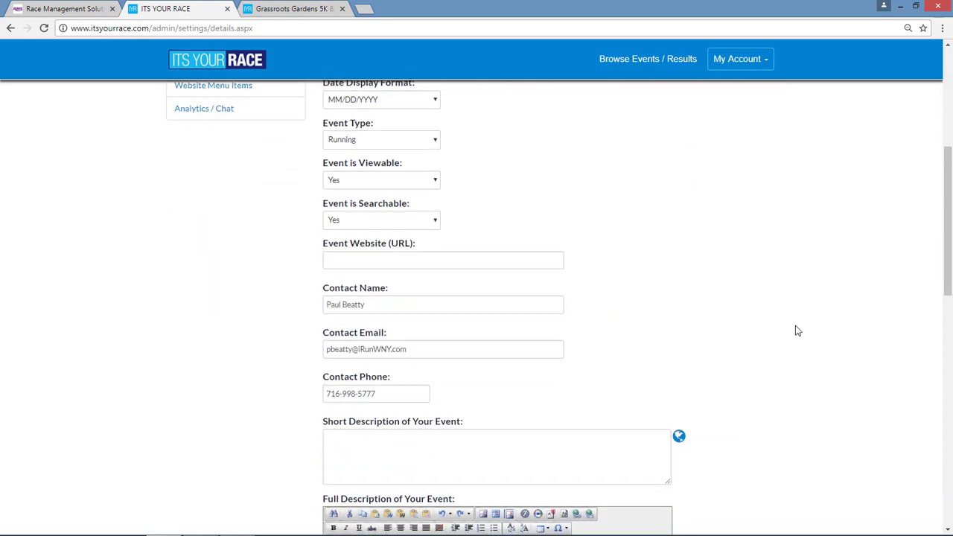
pyautogui.scroll(-5, 795, 330)
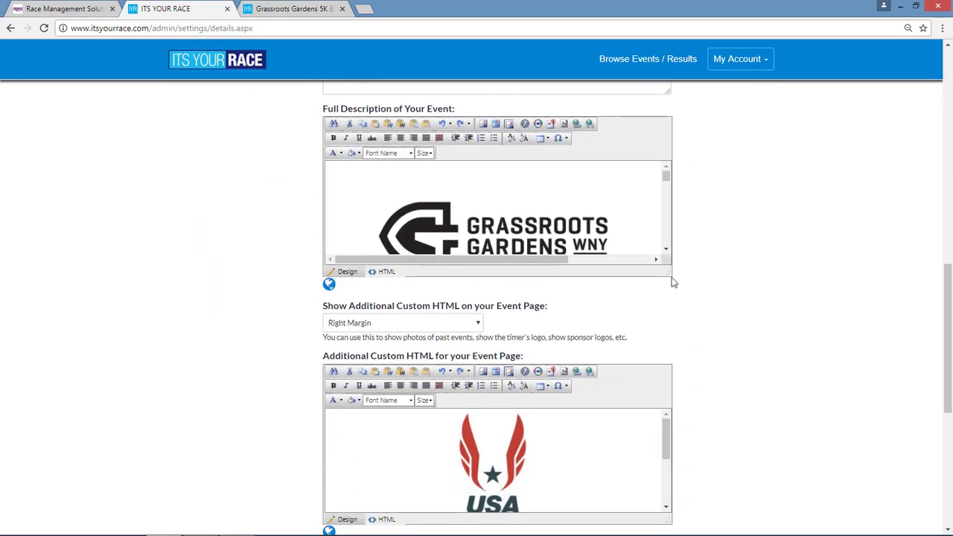
pyautogui.moveTo(669, 274); pyautogui.dragTo(784, 475)
pyautogui.scroll(-2, 712, 357)
pyautogui.scroll(-4, 713, 357)
pyautogui.scroll(2, 477, 240)
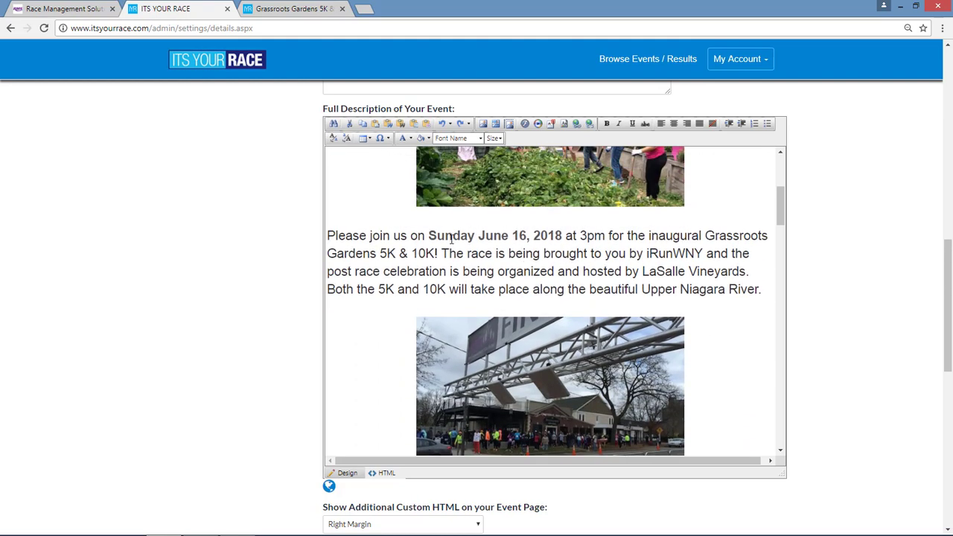
pyautogui.moveTo(429, 235); pyautogui.dragTo(564, 237)
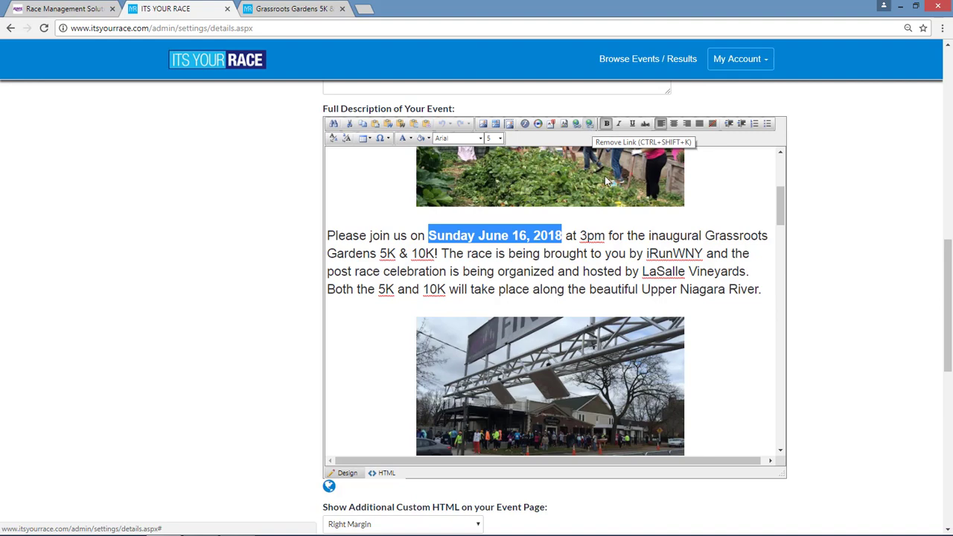
pyautogui.click(577, 124)
pyautogui.moveTo(460, 249); pyautogui.dragTo(418, 251)
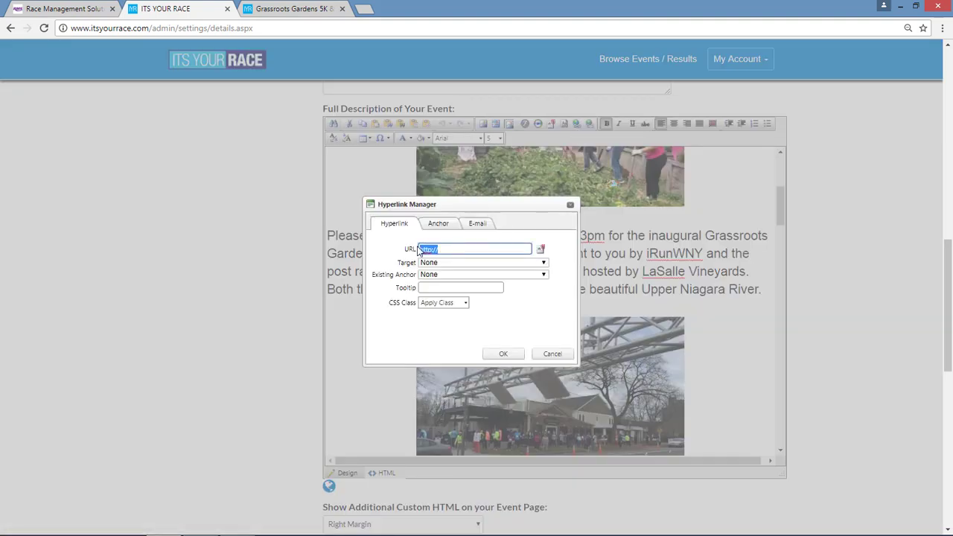
pyautogui.press('BackSpace')
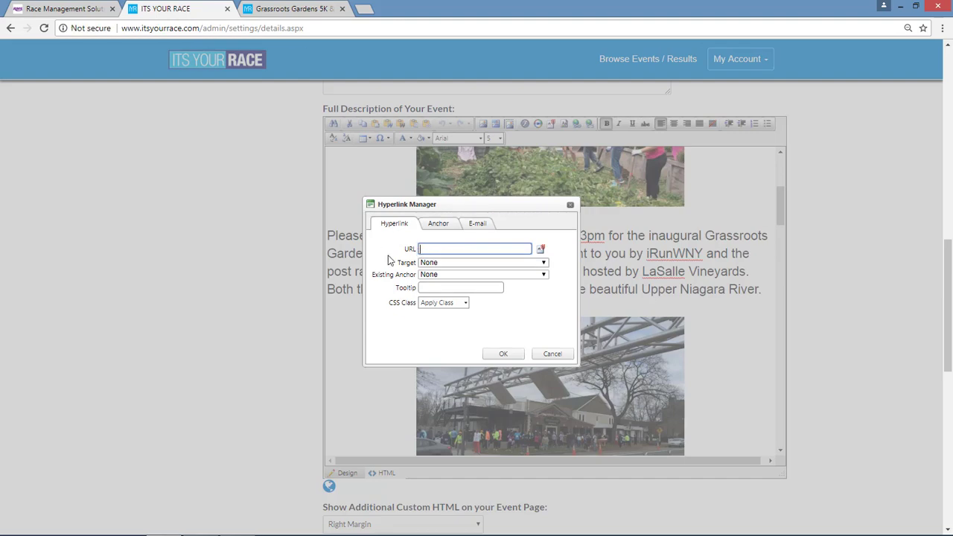
pyautogui.click(94, 14)
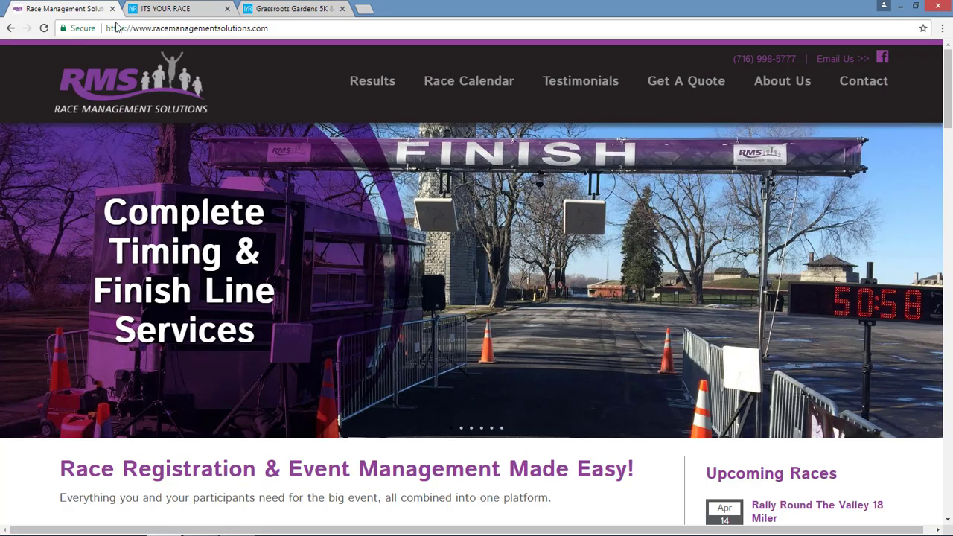
# Copy the Race Management Solutions web address from the address bar.
pyautogui.click(190, 30)
pyautogui.hotkey('ctrl', 'c')
pyautogui.rightClick(248, 30)
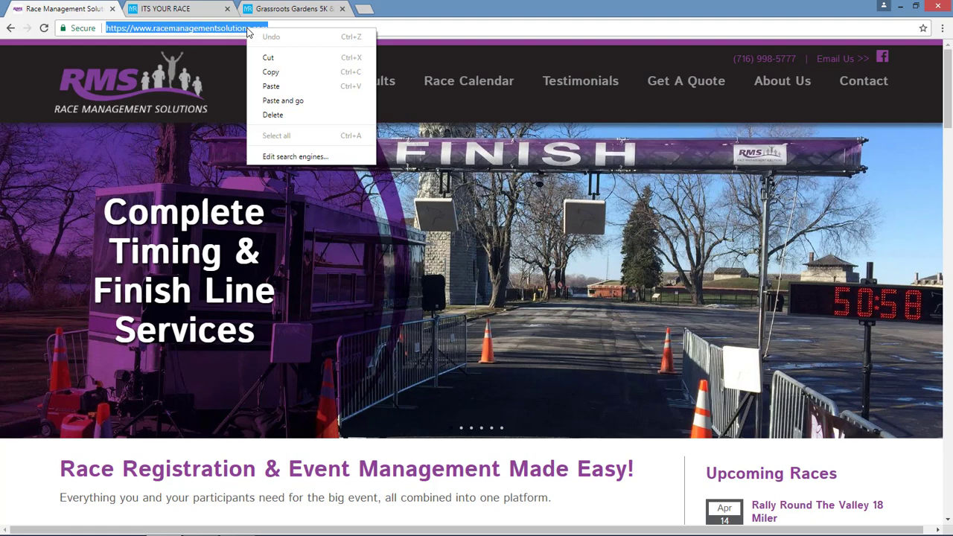
pyautogui.click(273, 74)
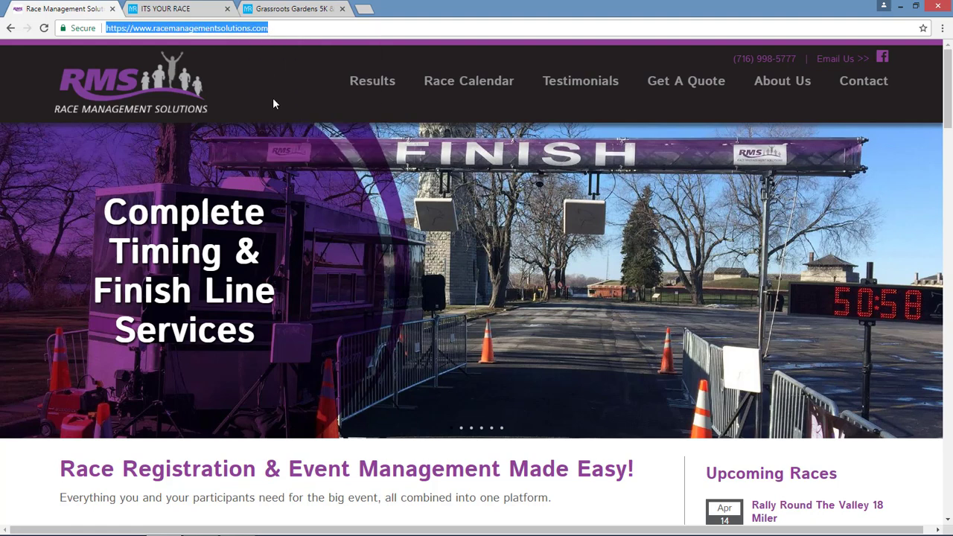
# Back in ITS YOUR RACE, bring up paste options in the date's empty link address field.
pyautogui.click(188, 8)
pyautogui.click(433, 249)
pyautogui.rightClick(435, 248)
# Link the Sunday June 16, 2018 date to racemanagementsolutions.com and colour it red.
pyautogui.click(472, 323)
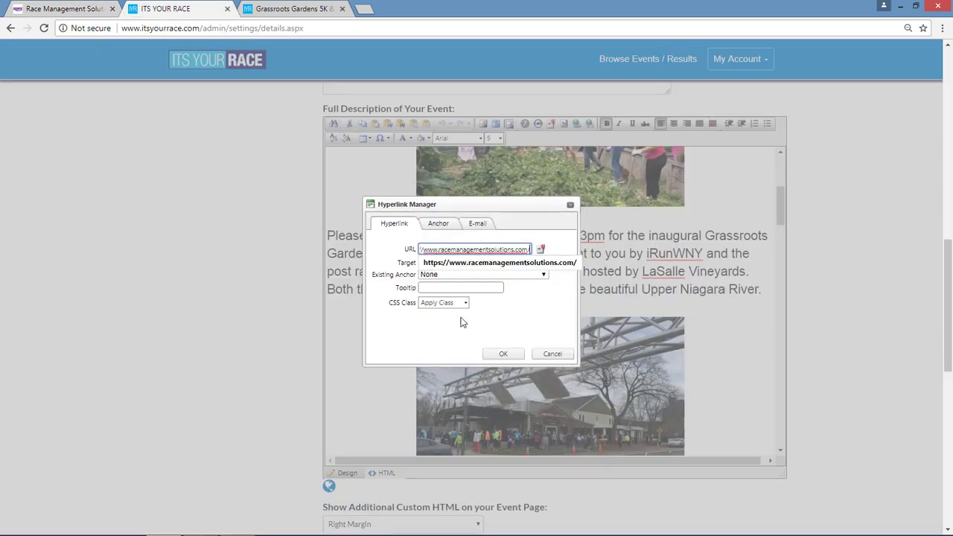
pyautogui.click(500, 354)
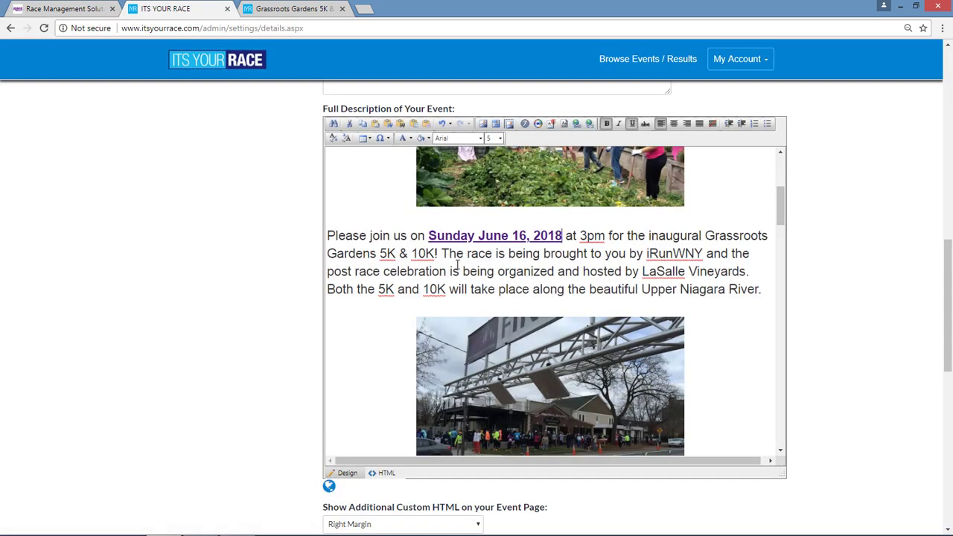
pyautogui.moveTo(428, 235); pyautogui.dragTo(563, 240)
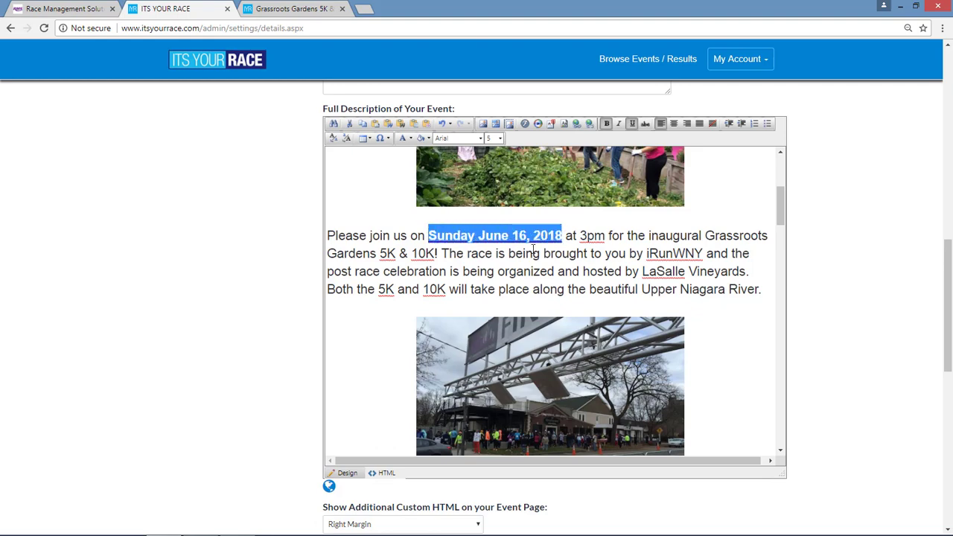
pyautogui.click(405, 138)
pyautogui.click(404, 187)
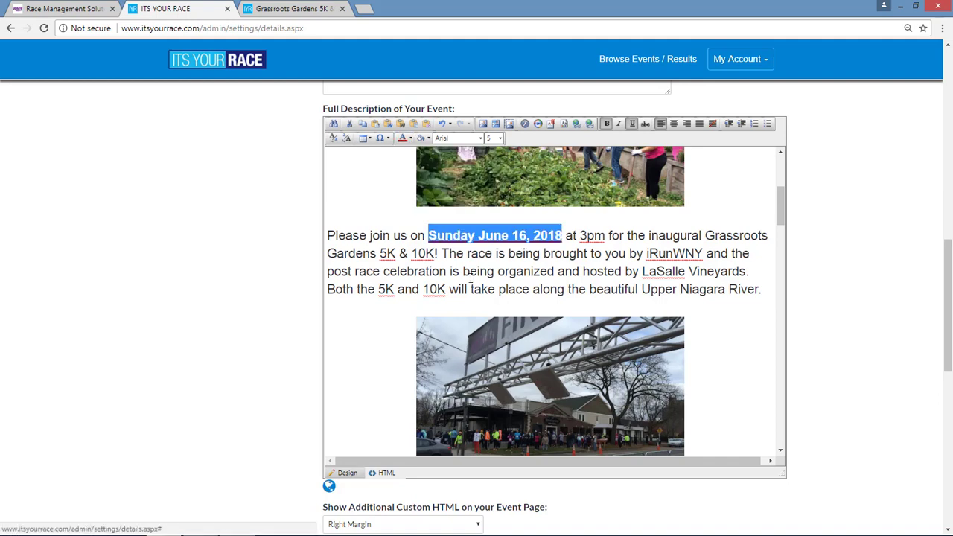
pyautogui.click(470, 272)
# Save the event details and return to the public event page.
pyautogui.scroll(-10, 269, 310)
pyautogui.click(353, 326)
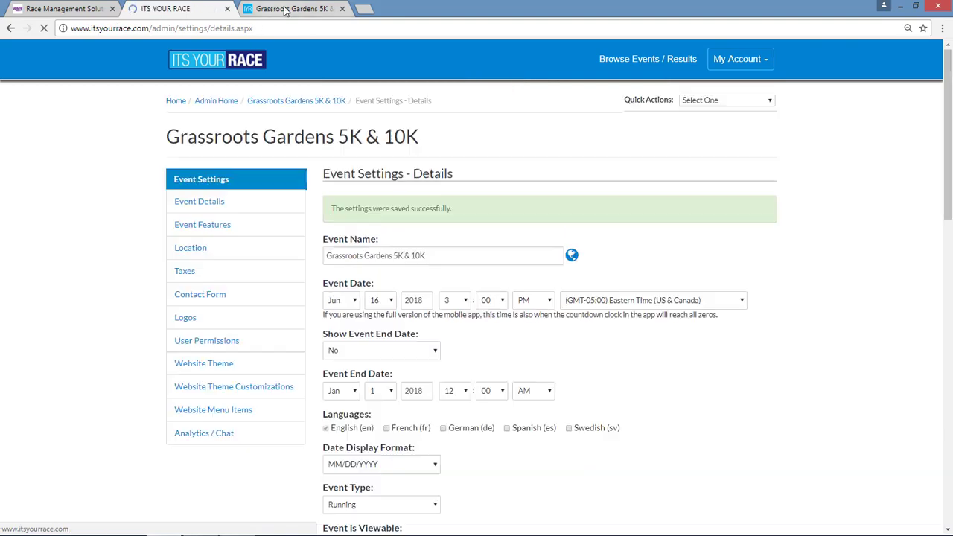
pyautogui.click(285, 10)
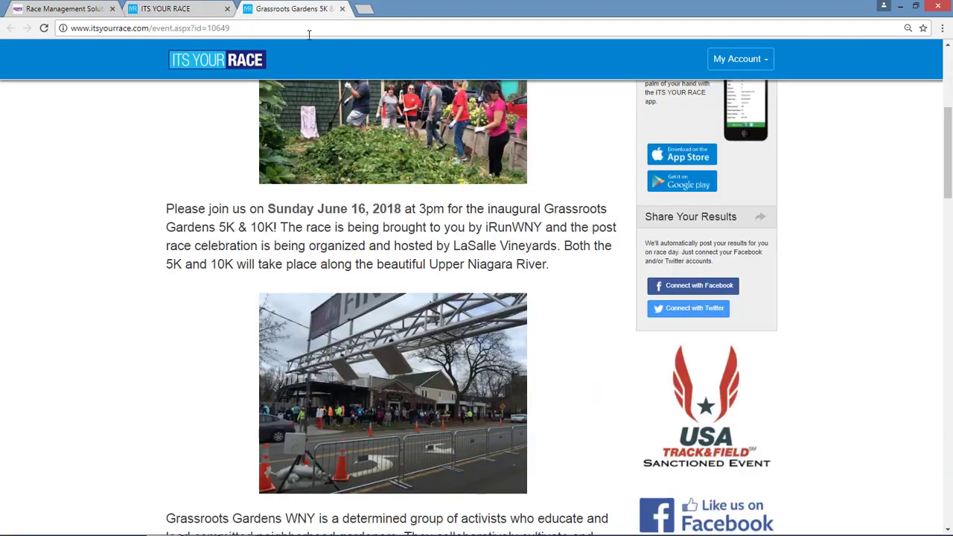
# Reload the event page and follow the red Sunday June 16, 2018 link to Race Management Solutions.
pyautogui.press('F5')
pyautogui.scroll(-1, 334, 254)
pyautogui.scroll(1, 335, 254)
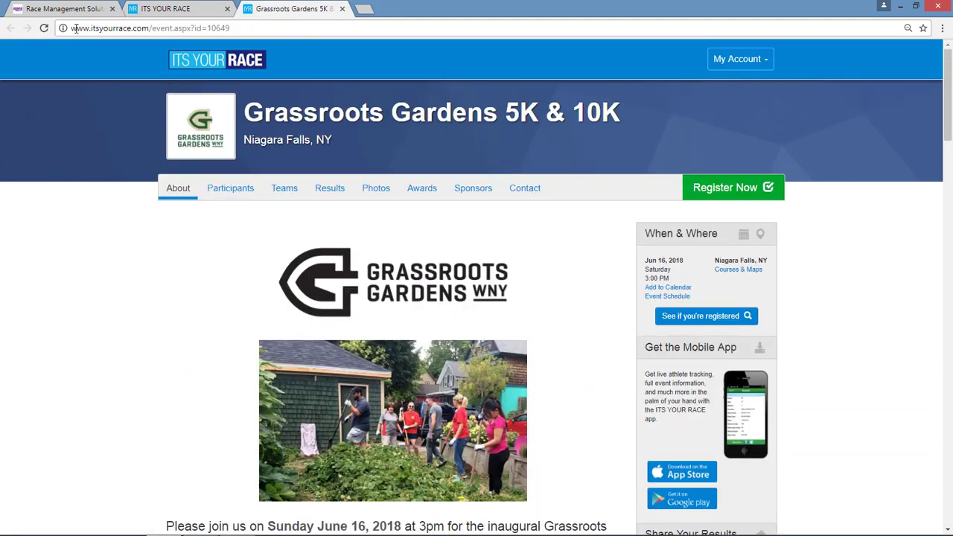
pyautogui.click(44, 28)
pyautogui.scroll(-3, 144, 304)
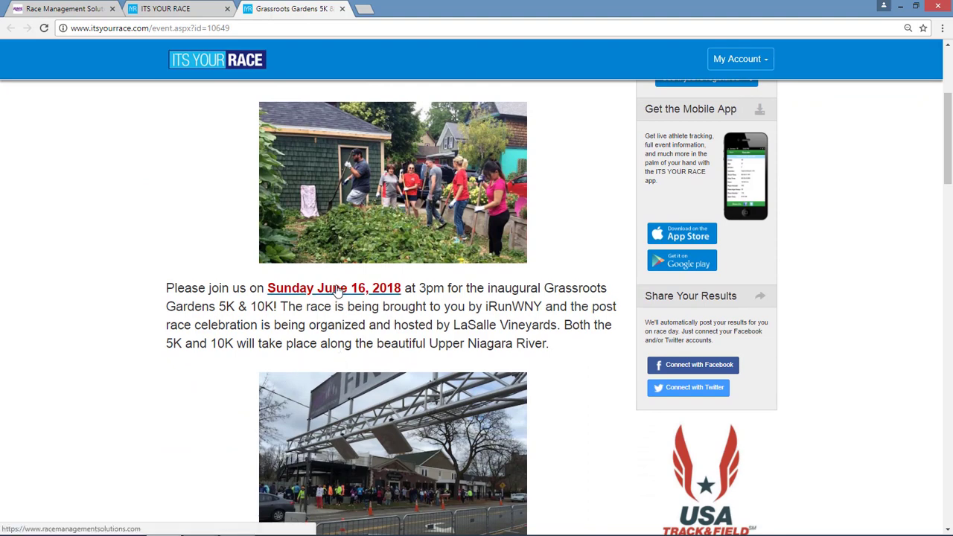
pyautogui.click(337, 289)
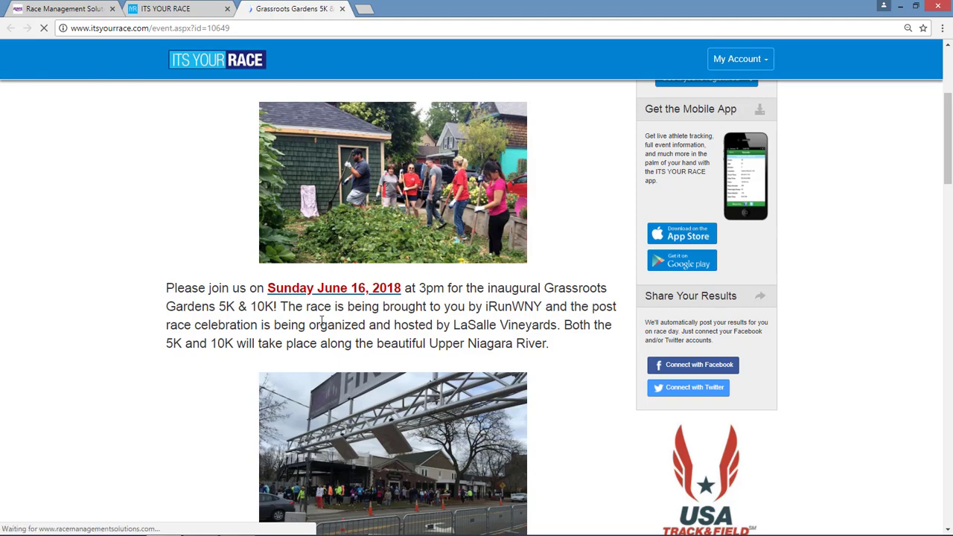